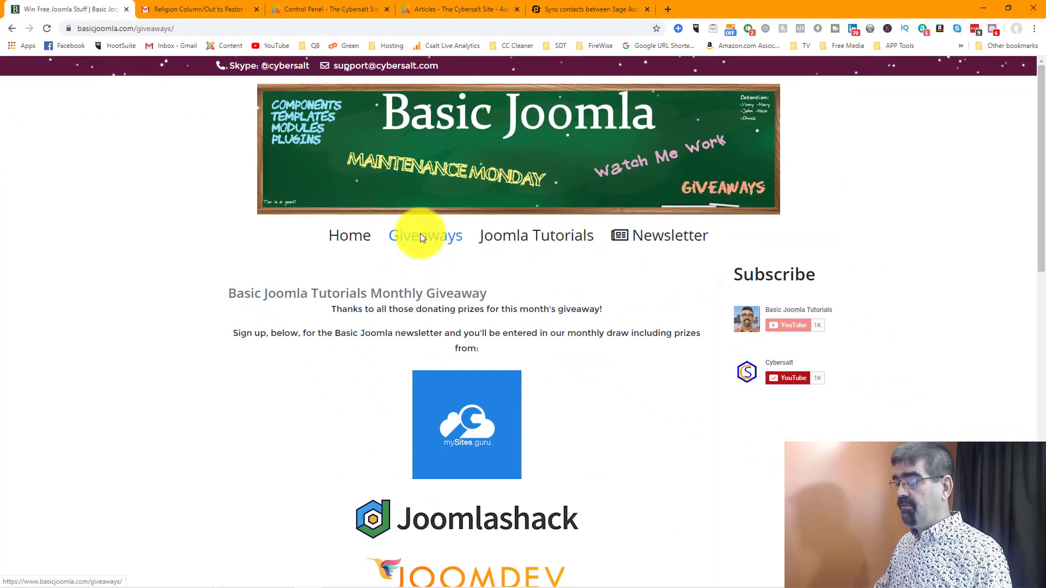
pyautogui.scroll(-2, 420, 234)
pyautogui.scroll(-5, 421, 234)
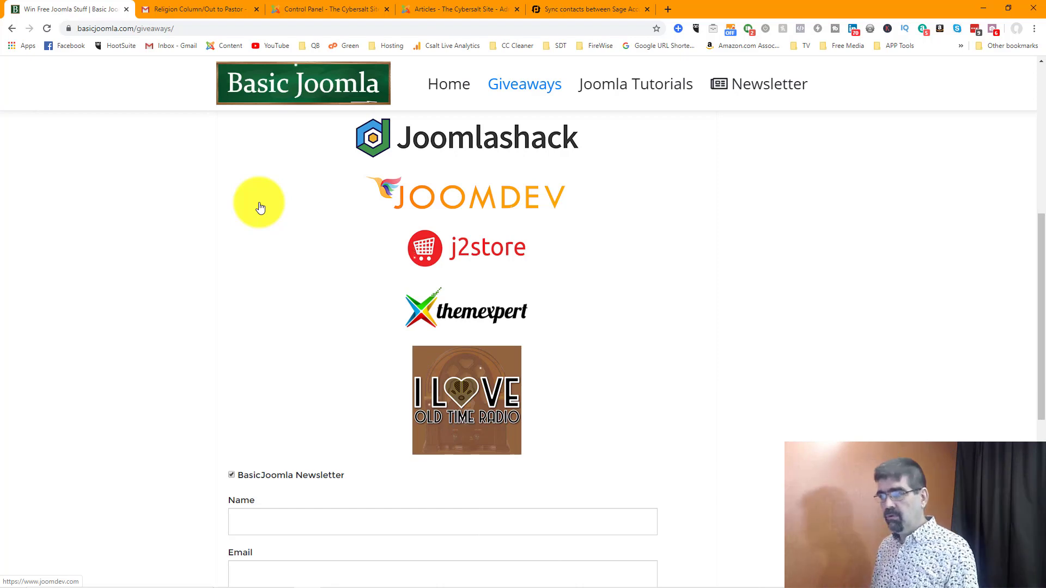
# Step: Select the column's title line in the Gmail message, and create a new article in the Joomla administration
pyautogui.click(192, 11)
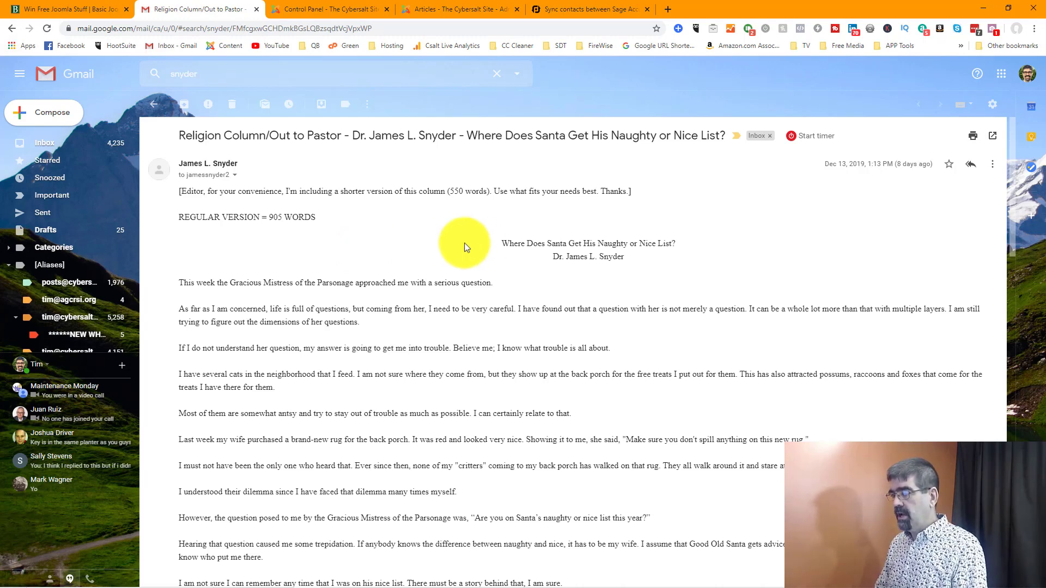
pyautogui.moveTo(502, 243); pyautogui.dragTo(686, 247)
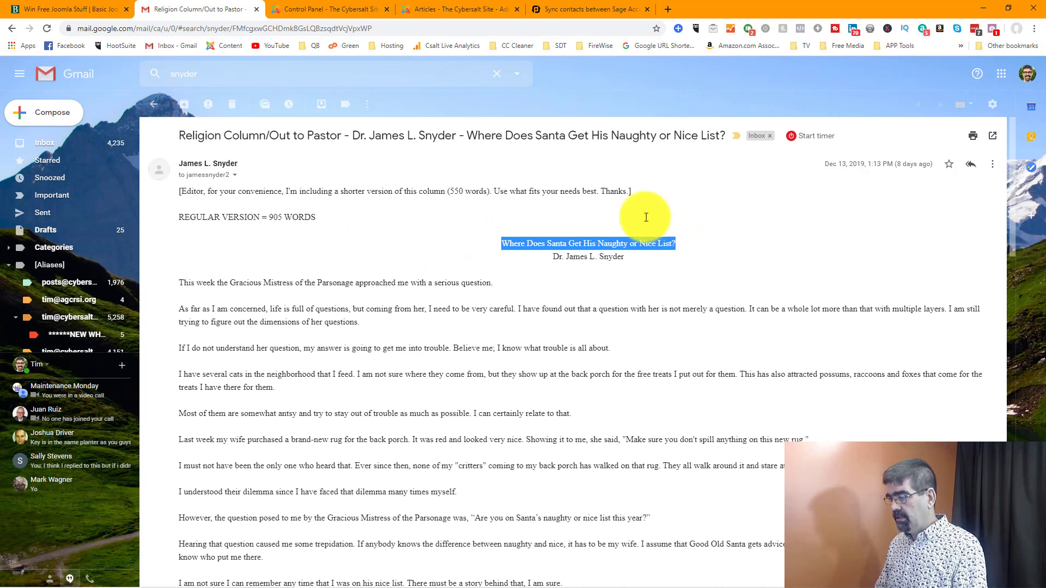
pyautogui.click(276, 8)
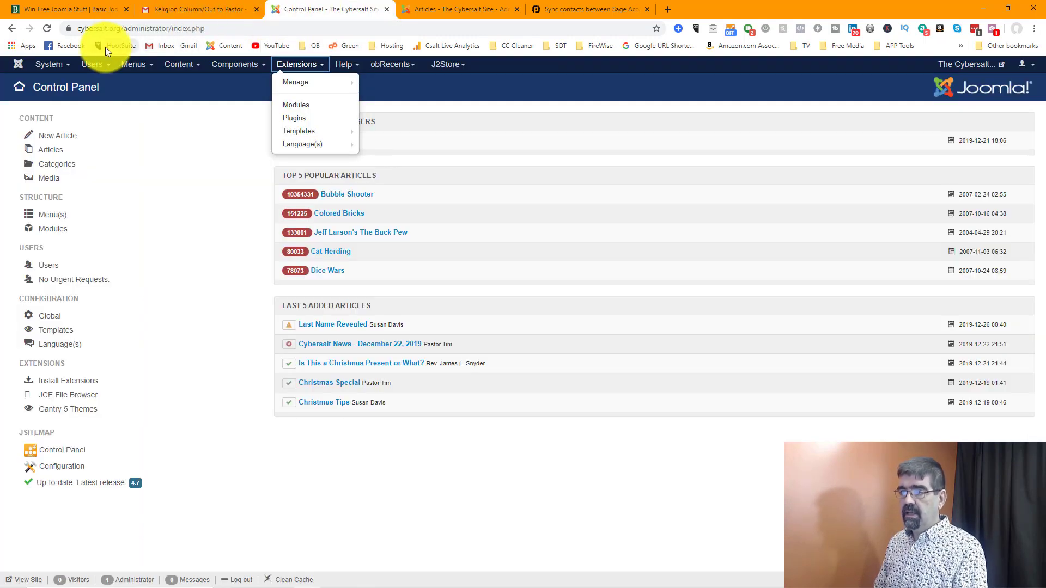
pyautogui.click(182, 66)
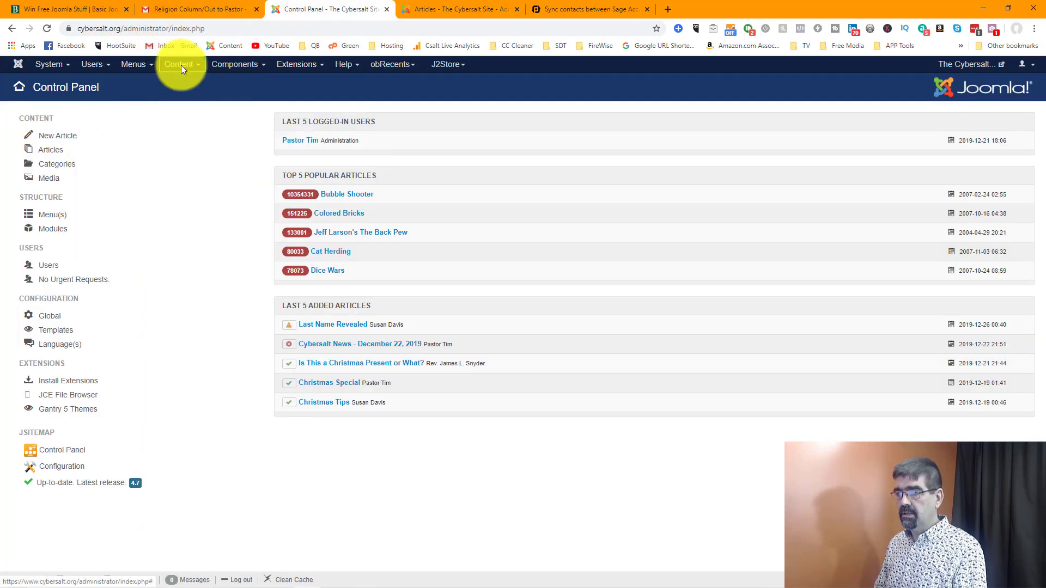
pyautogui.click(187, 65)
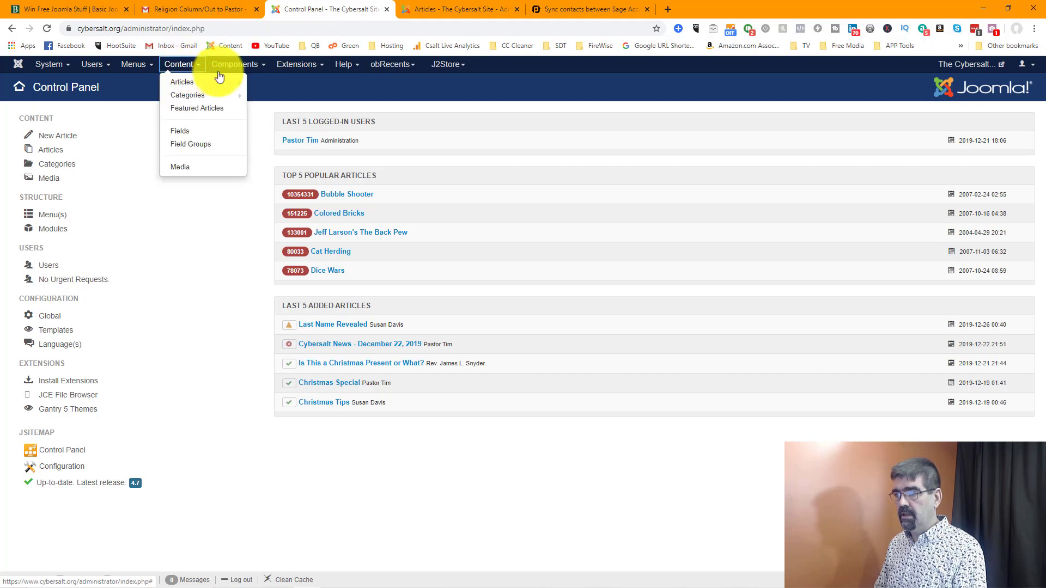
pyautogui.click(215, 78)
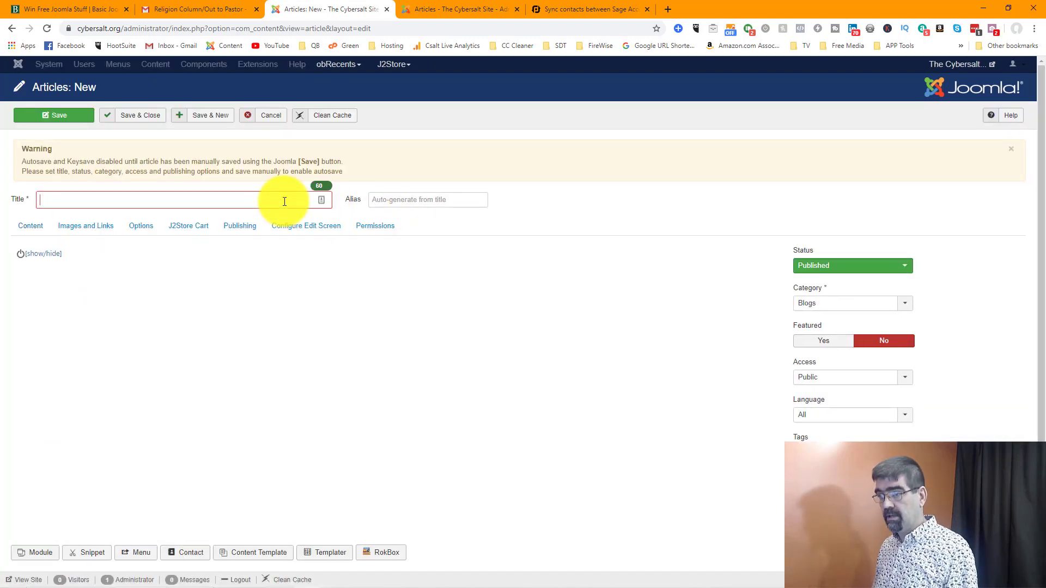
# Step: Copy the title "Where Does Santa Get His Naughty or Nice List?" from the Gmail message into the new Joomla article's title
pyautogui.click(199, 9)
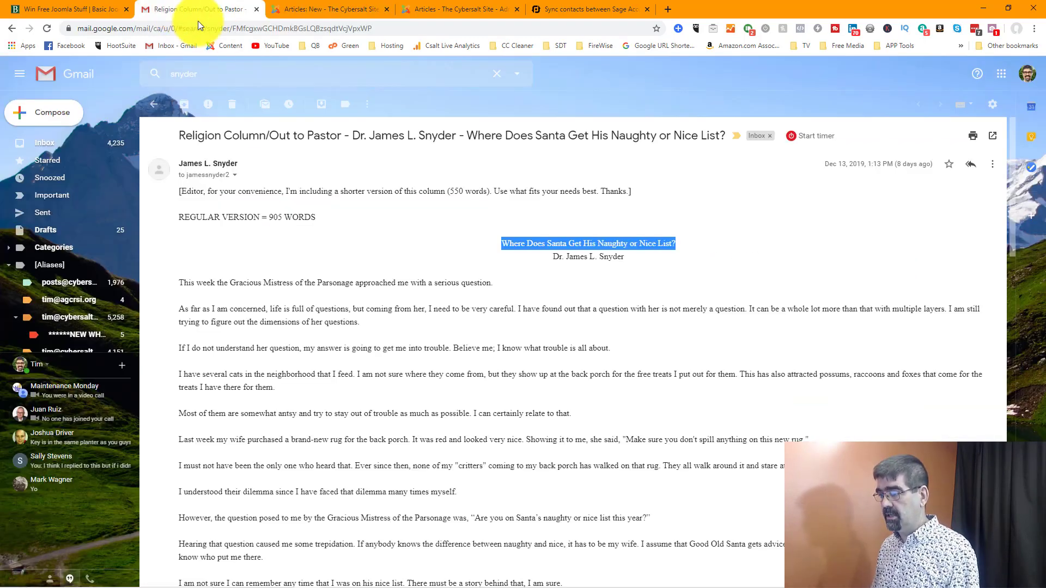
pyautogui.rightClick(559, 247)
pyautogui.click(561, 251)
pyautogui.click(324, 9)
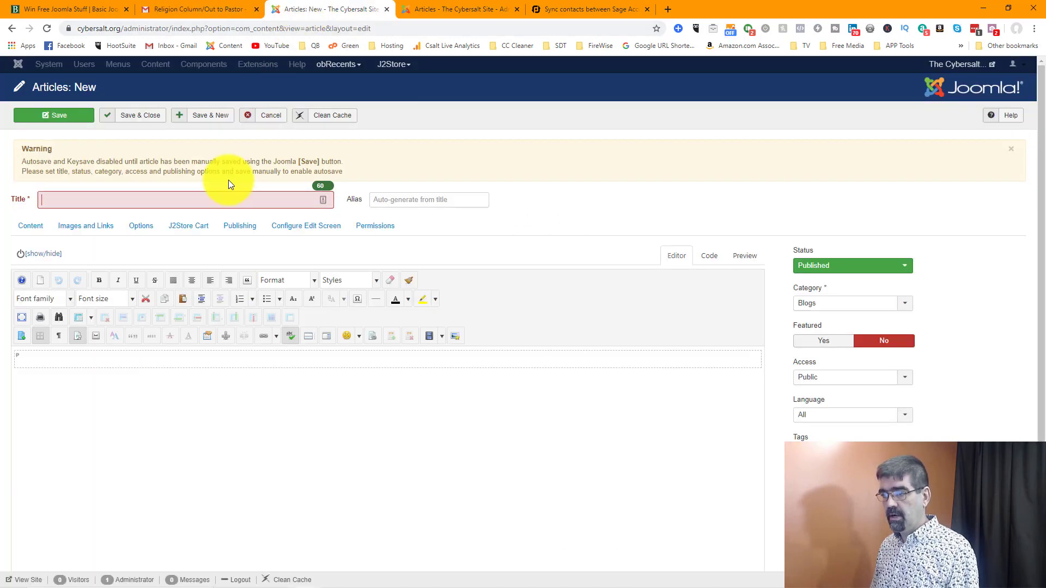
pyautogui.click(234, 200)
pyautogui.hotkey('ctrl', 'v')
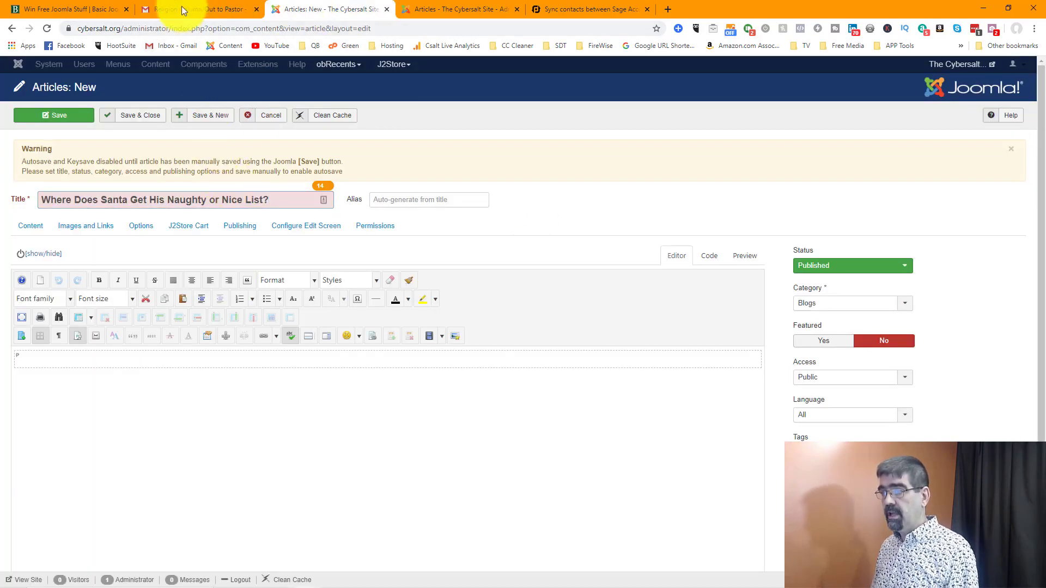
# Step: Copy the regular version's body paragraphs from the Gmail message into the Joomla article's content
pyautogui.click(186, 10)
pyautogui.moveTo(183, 282); pyautogui.dragTo(964, 436)
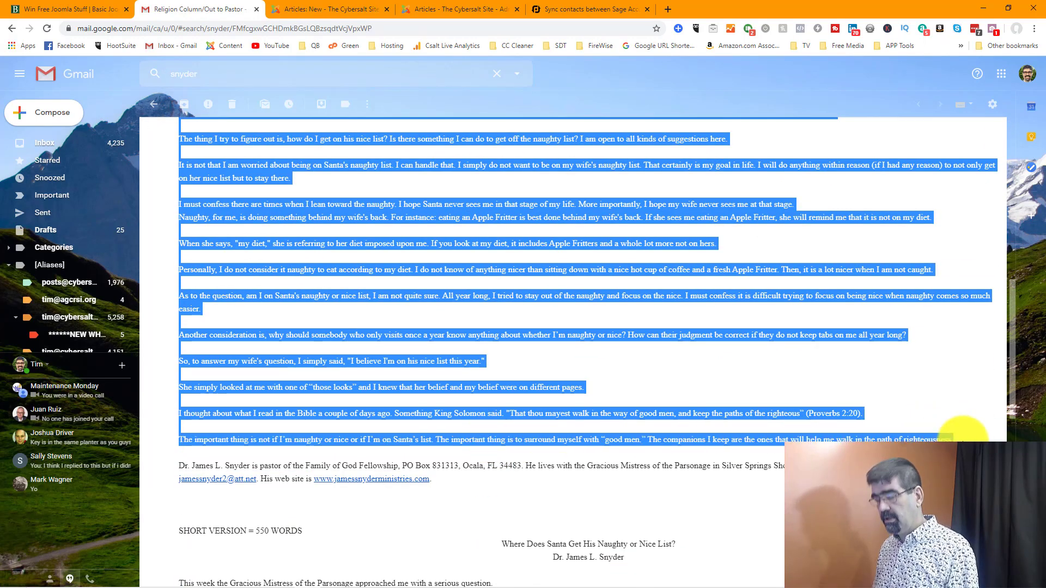
pyautogui.hotkey('ctrl', 'c')
pyautogui.click(312, 4)
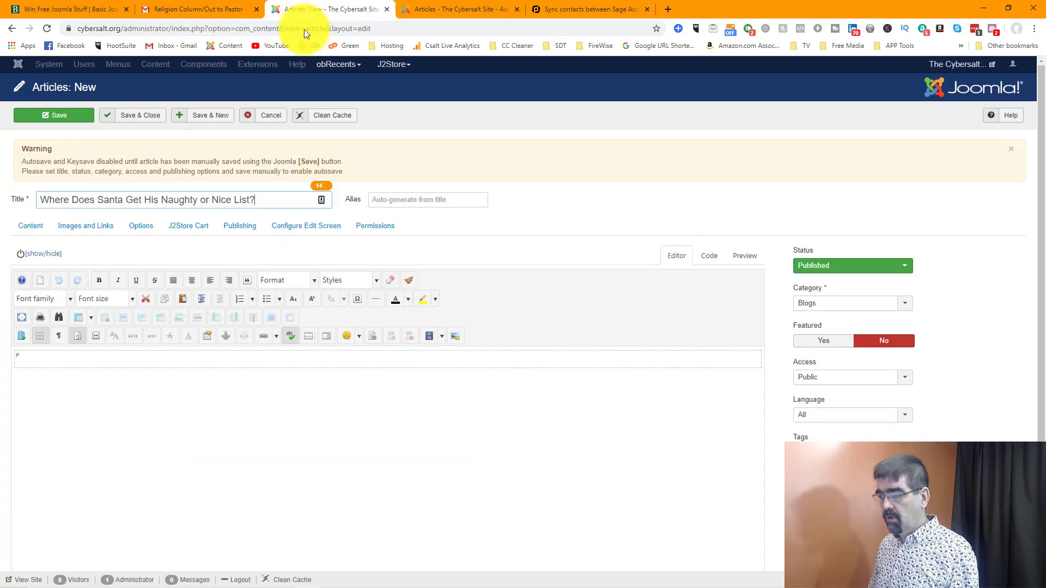
pyautogui.click(196, 363)
pyautogui.hotkey('ctrl', 'v')
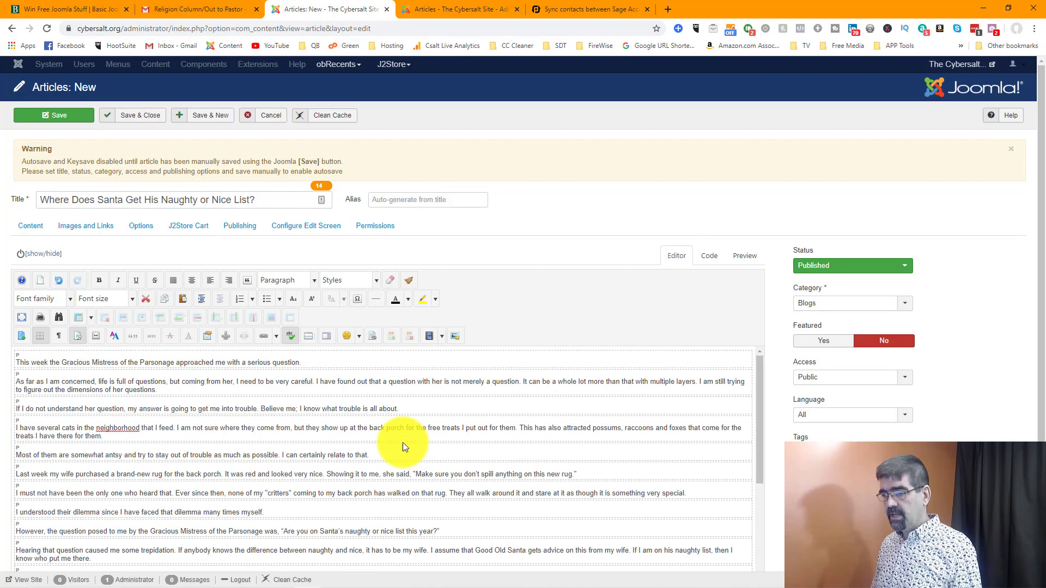
# Step: Replace the Joomla article's content with the Gmail column's full text, including its title and author line
pyautogui.click(186, 6)
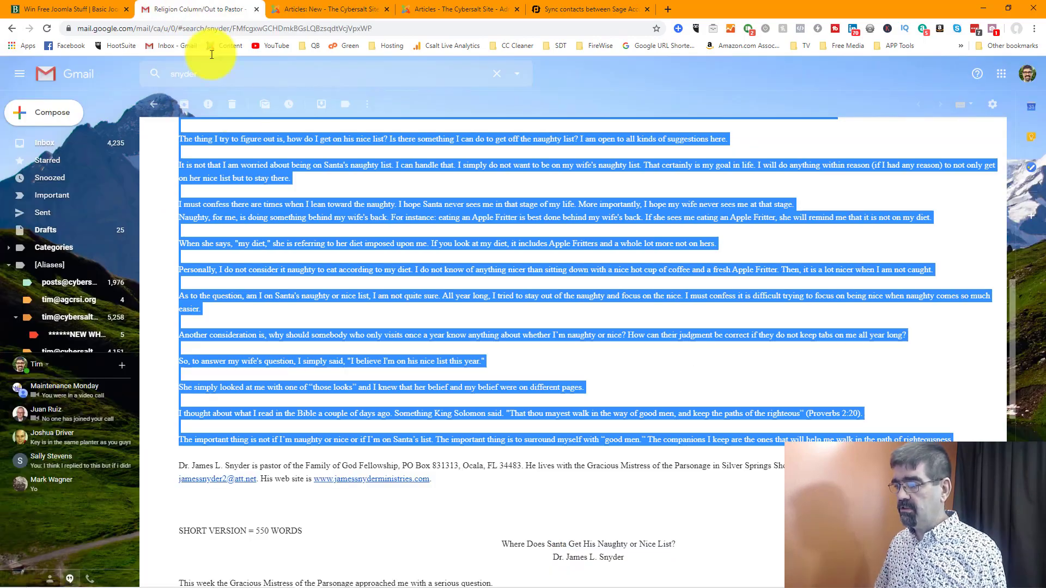
pyautogui.click(321, 281)
pyautogui.moveTo(954, 439); pyautogui.dragTo(505, 245)
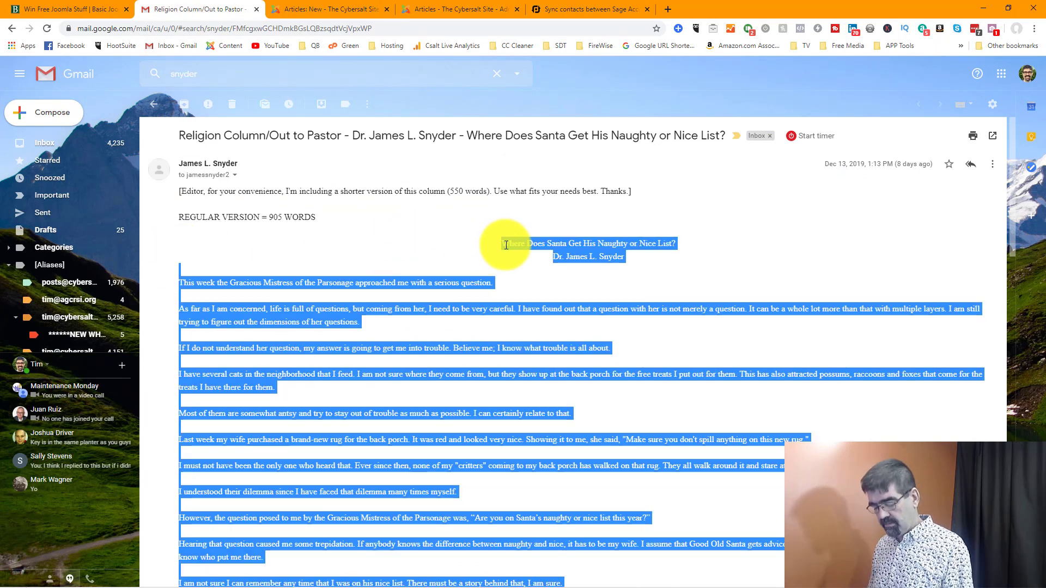
pyautogui.click(316, 9)
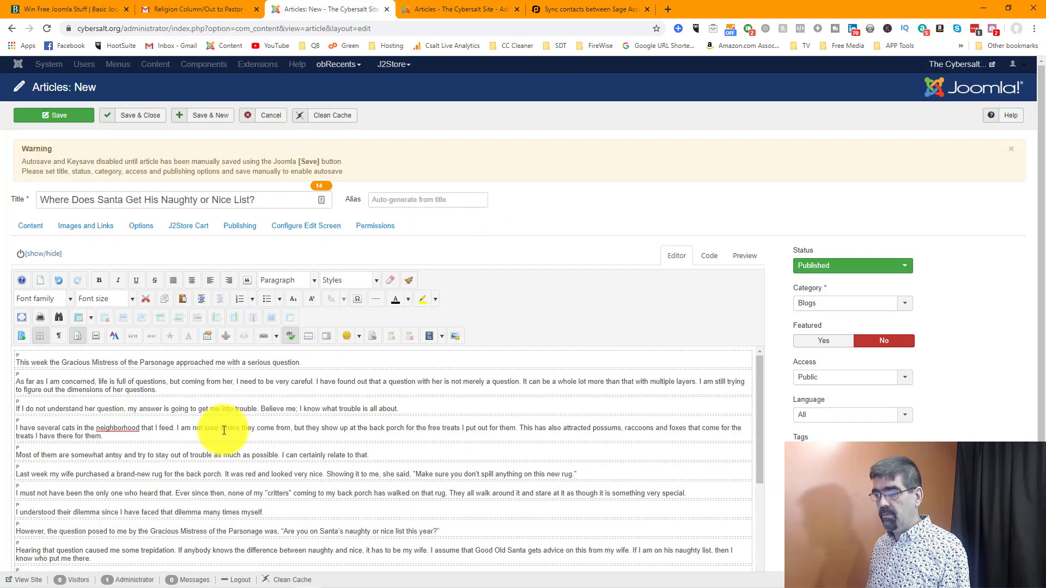
pyautogui.hotkey('ctrl', 'a')
pyautogui.hotkey('ctrl', 'v')
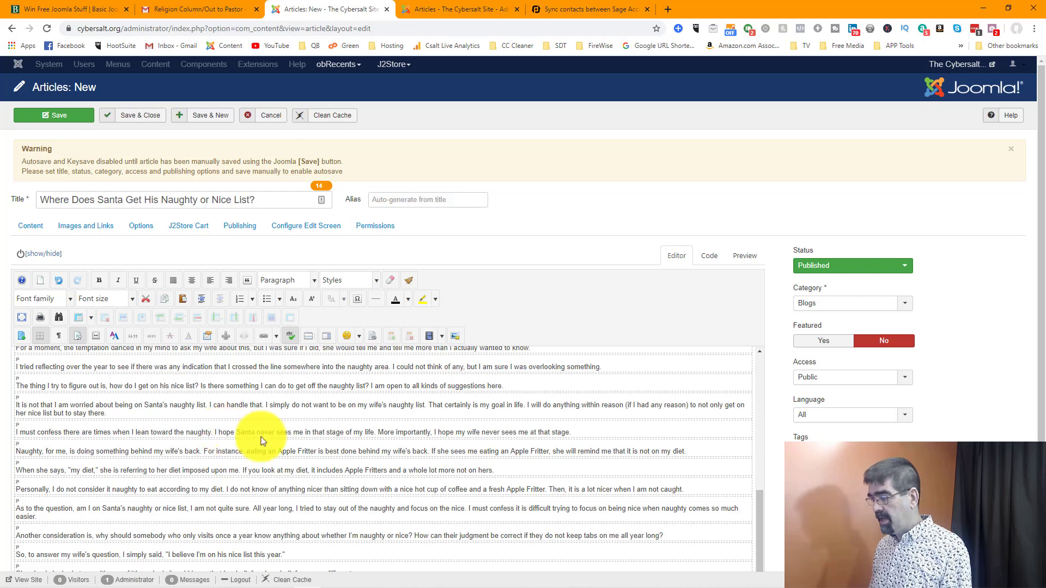
# Step: Remove the author line, the repeated title and the leftover empty paragraph from the start of the article's content
pyautogui.moveTo(760, 524); pyautogui.dragTo(756, 355)
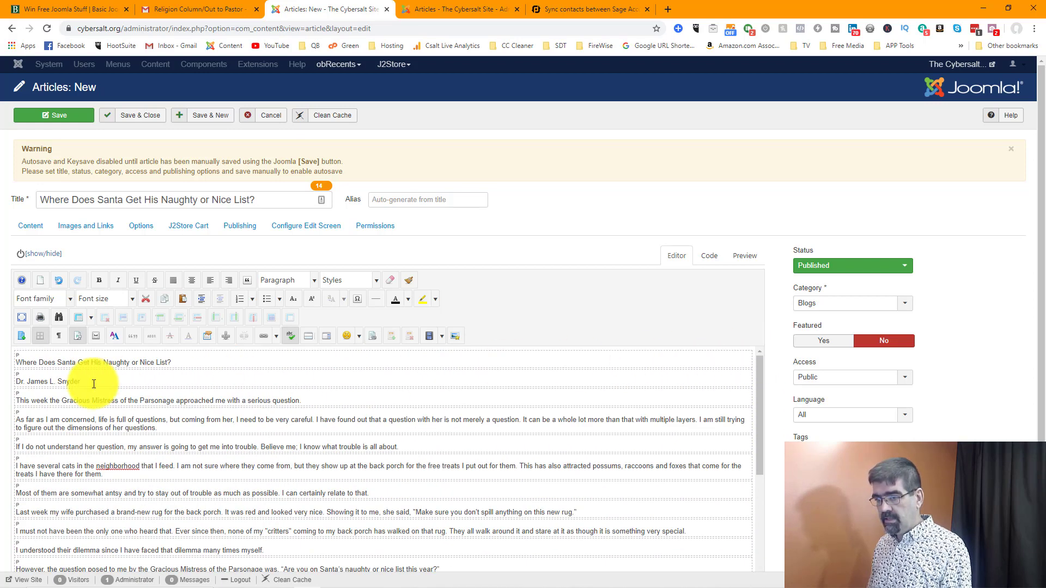
pyautogui.moveTo(87, 381); pyautogui.dragTo(13, 382)
pyautogui.press('BackSpace')
pyautogui.press('BackSpace')
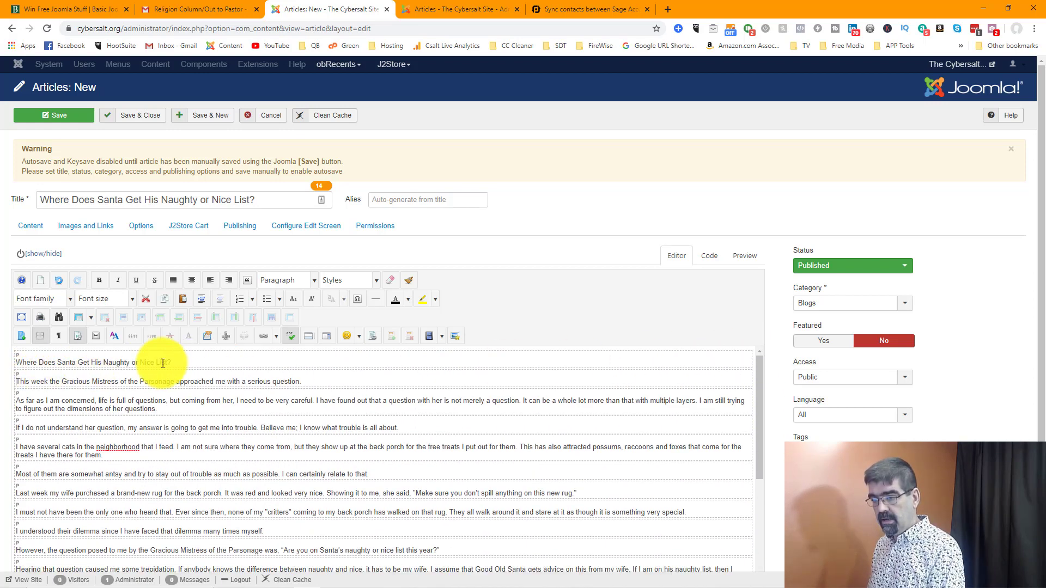
pyautogui.moveTo(196, 360); pyautogui.dragTo(18, 360)
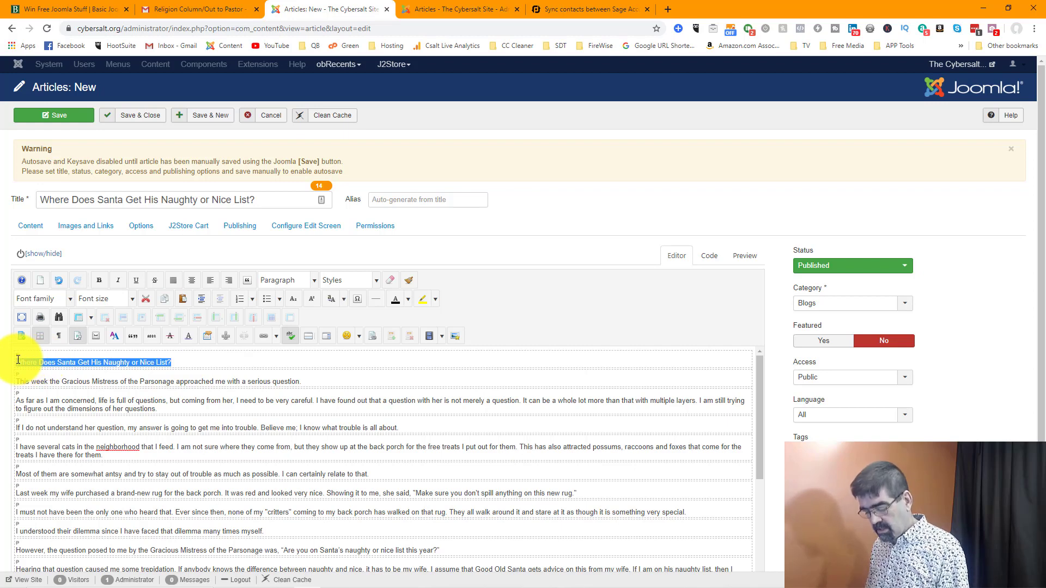
pyautogui.press('BackSpace')
pyautogui.moveTo(257, 200); pyautogui.dragTo(25, 190)
pyautogui.click(25, 191)
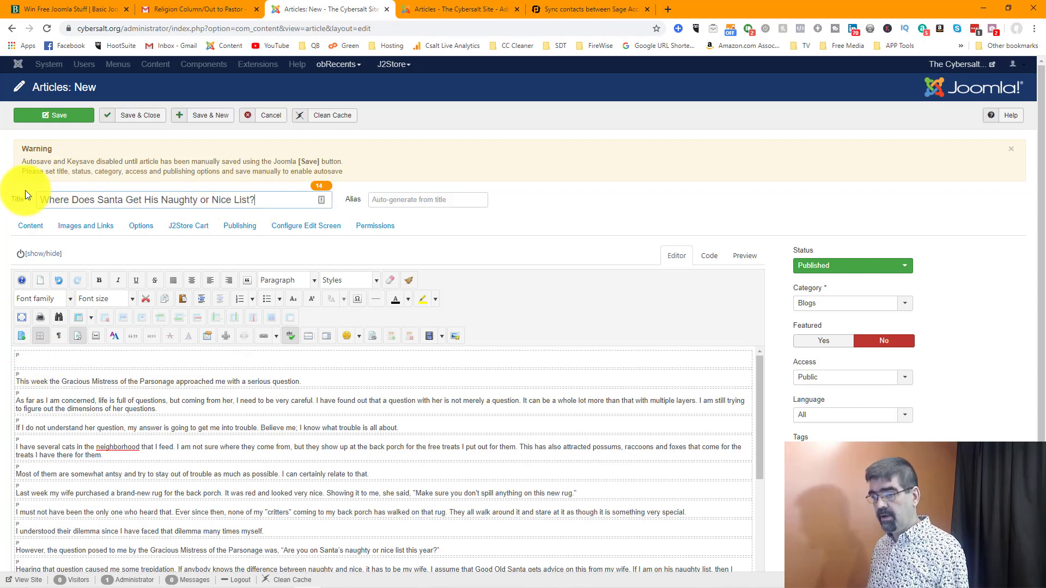
pyautogui.click(44, 357)
pyautogui.press('Delete')
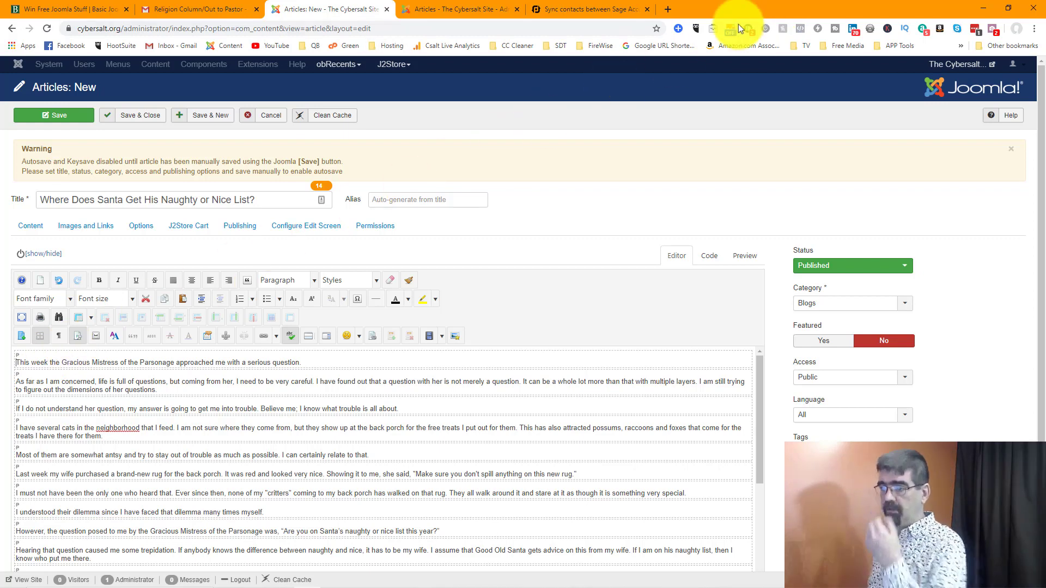
# Step: Cut the article's title and its entire body text to empty both fields
pyautogui.moveTo(280, 199); pyautogui.dragTo(24, 209)
pyautogui.hotkey('ctrl', 'x')
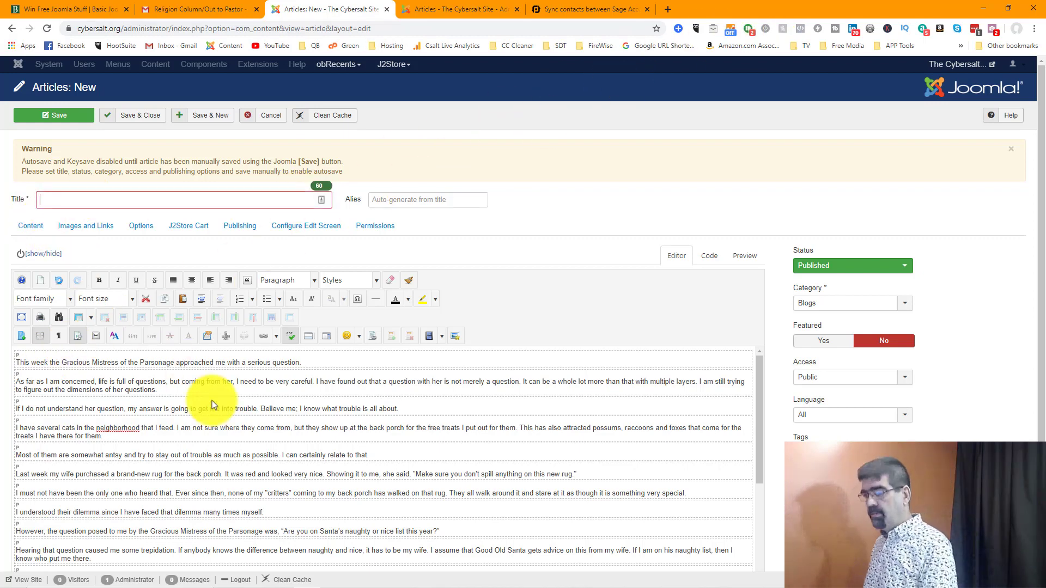
pyautogui.click(245, 433)
pyautogui.hotkey('ctrl', 'a')
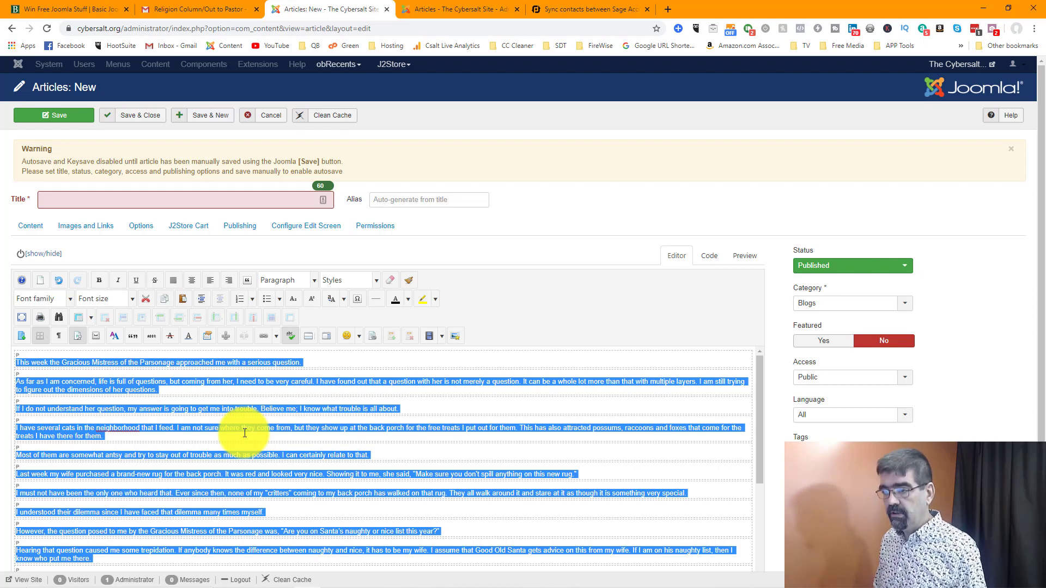
pyautogui.hotkey('ctrl', 'x')
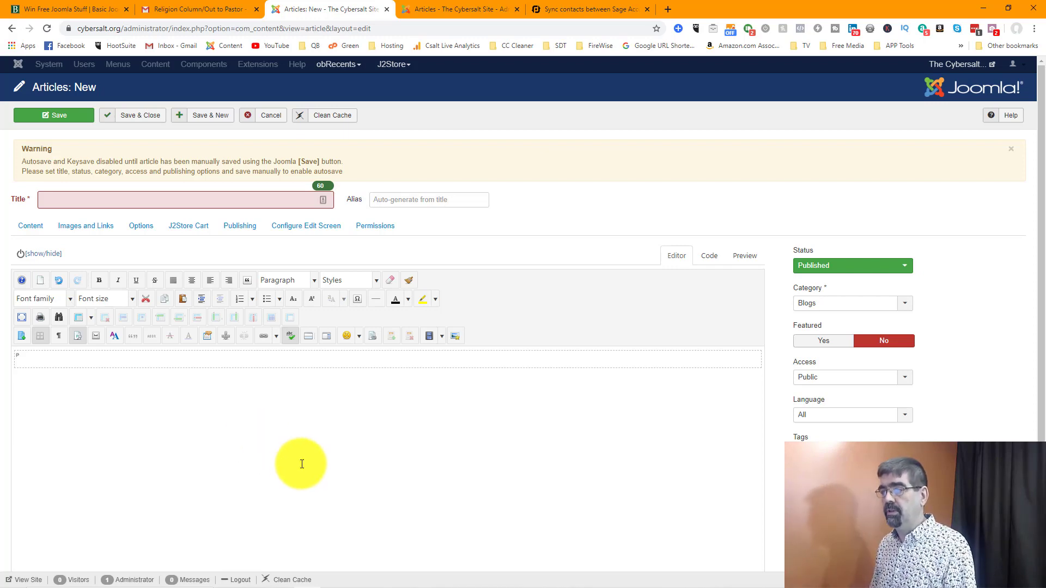
# Step: Turn on Clipboard history in the Windows system settings and close the settings window
pyautogui.click(172, 10)
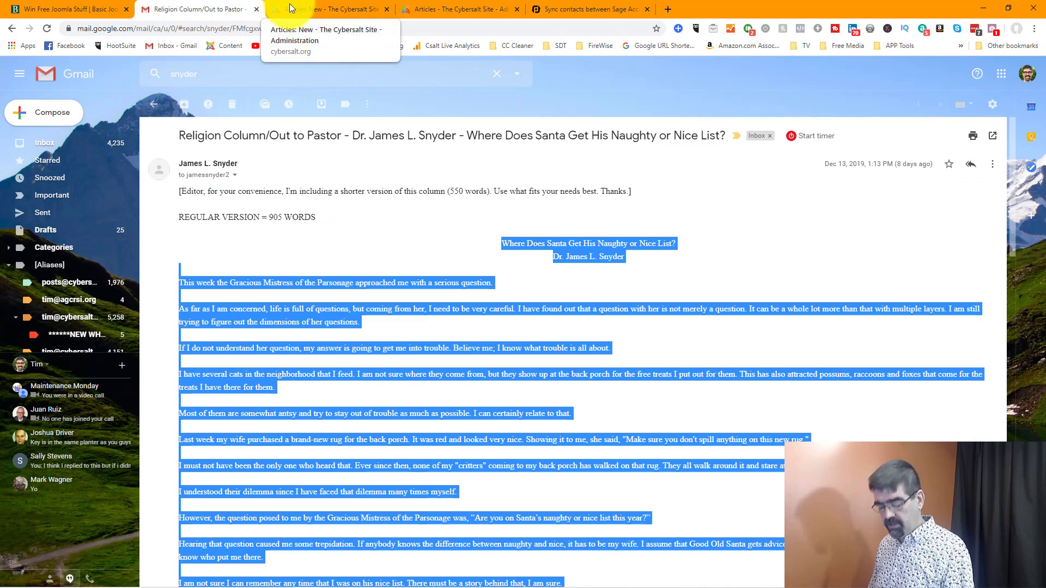
pyautogui.press('super')
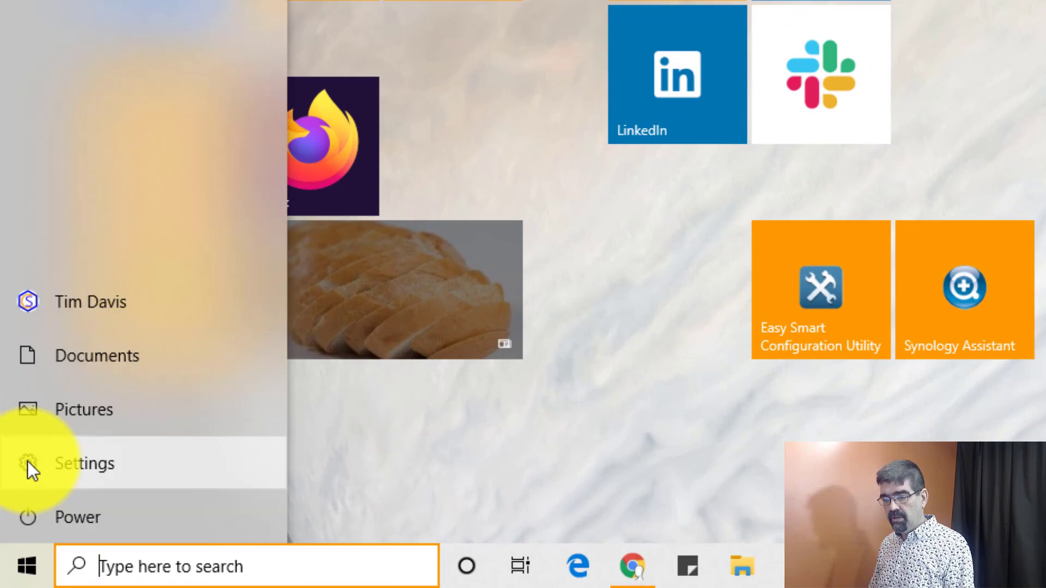
pyautogui.click(28, 460)
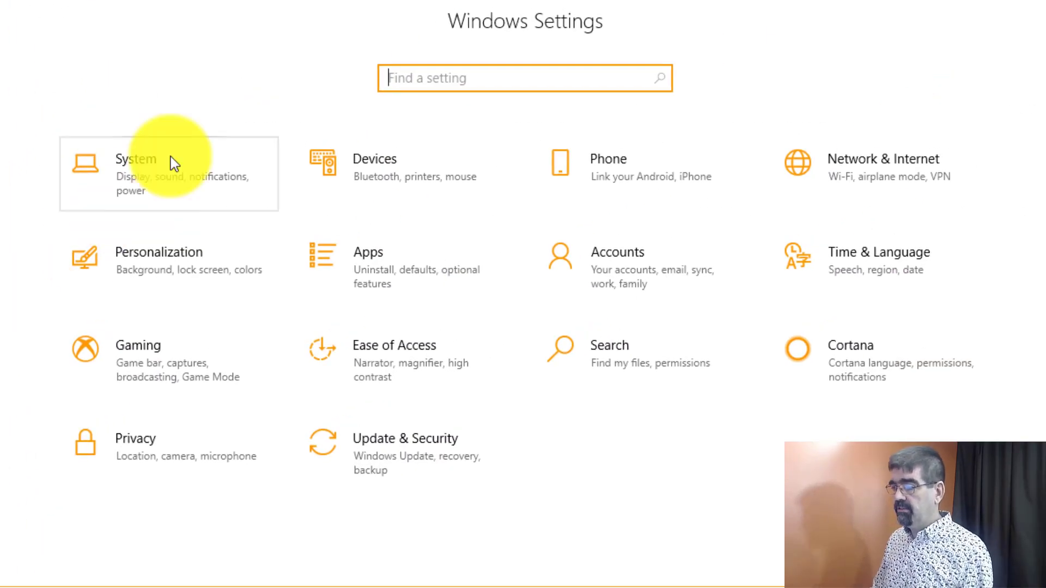
pyautogui.click(173, 161)
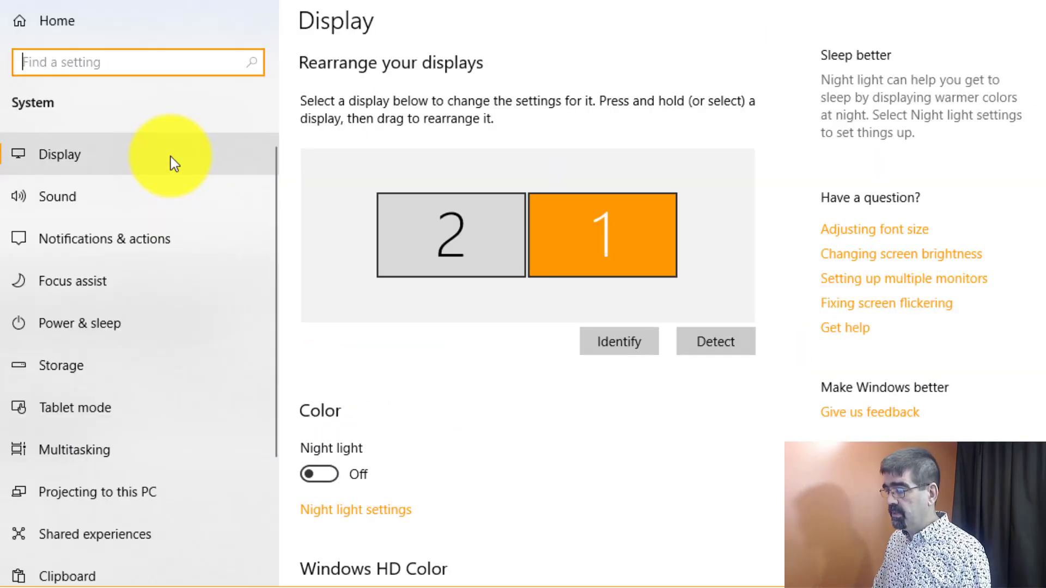
pyautogui.scroll(-3, 171, 155)
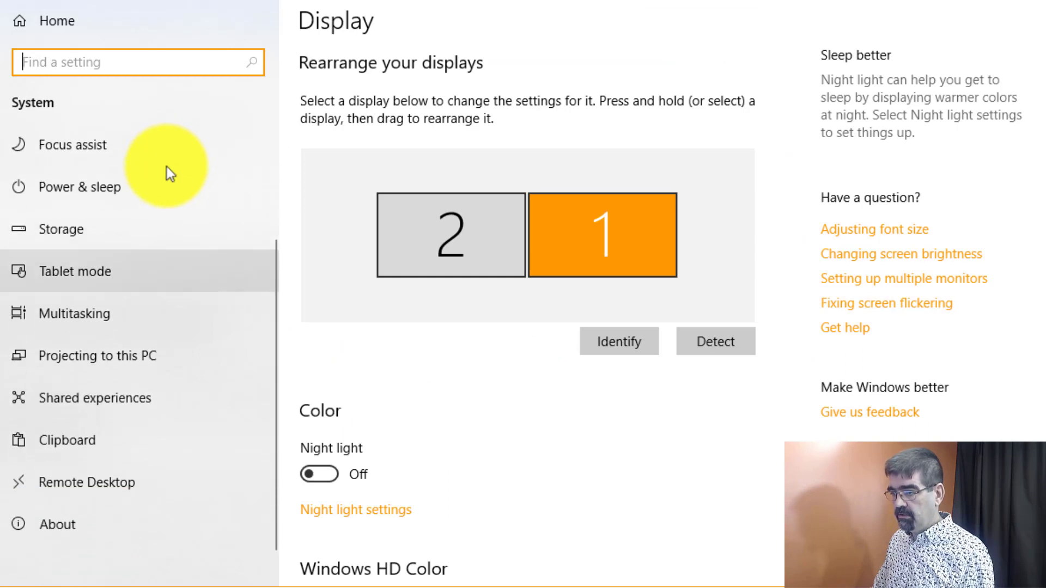
pyautogui.click(71, 436)
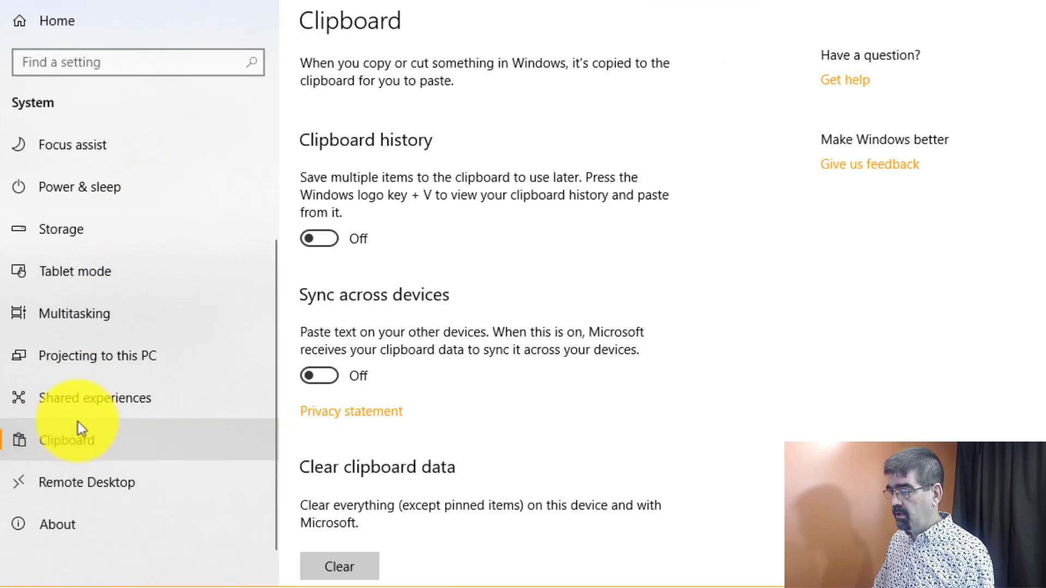
pyautogui.click(315, 235)
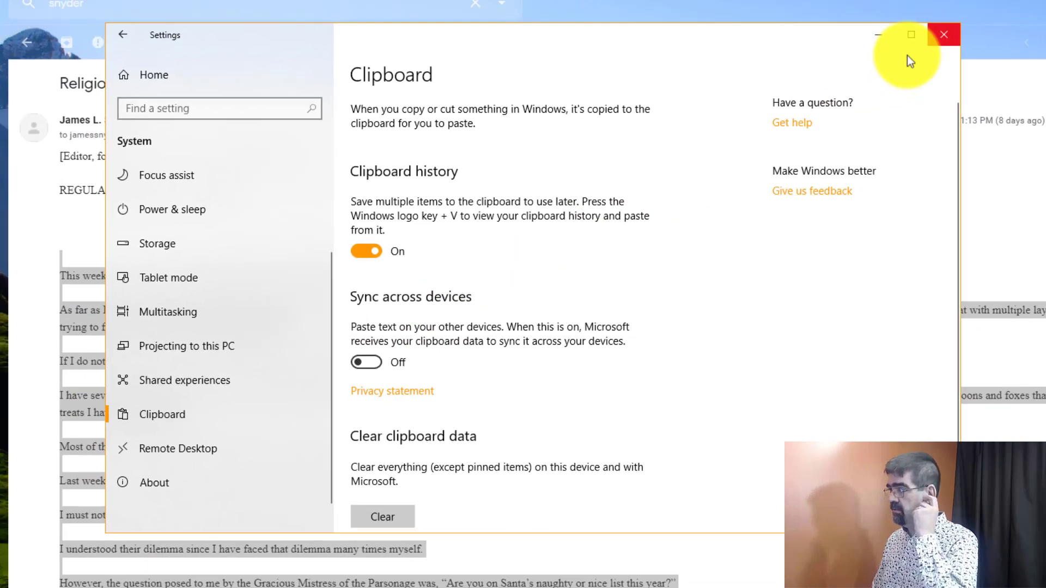
pyautogui.click(889, 34)
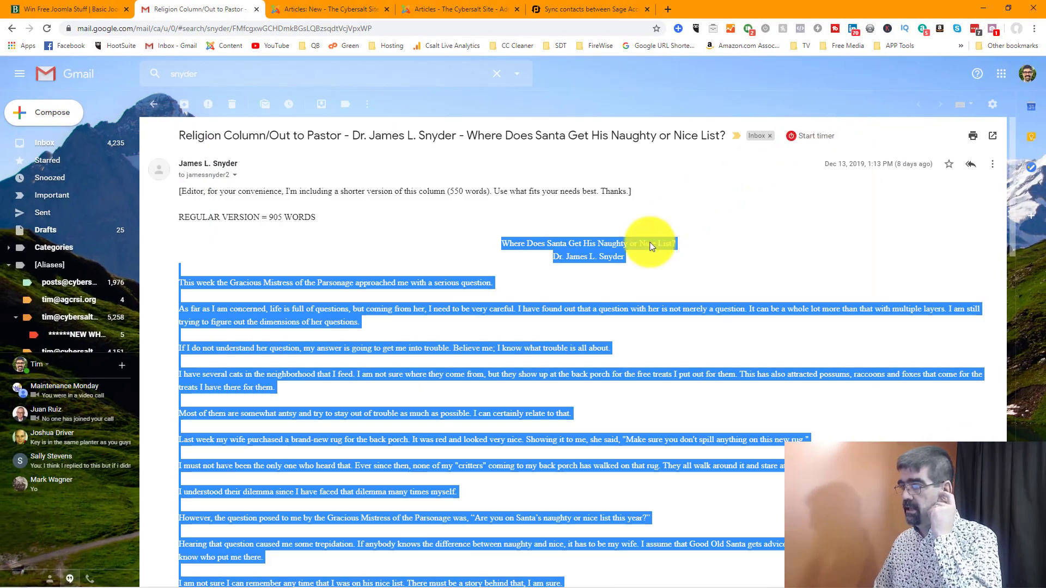
# Step: Copy the title line "Where Does Santa Get His Naughty or Nice List?" from the Gmail message
pyautogui.click(567, 286)
pyautogui.moveTo(504, 243); pyautogui.dragTo(677, 246)
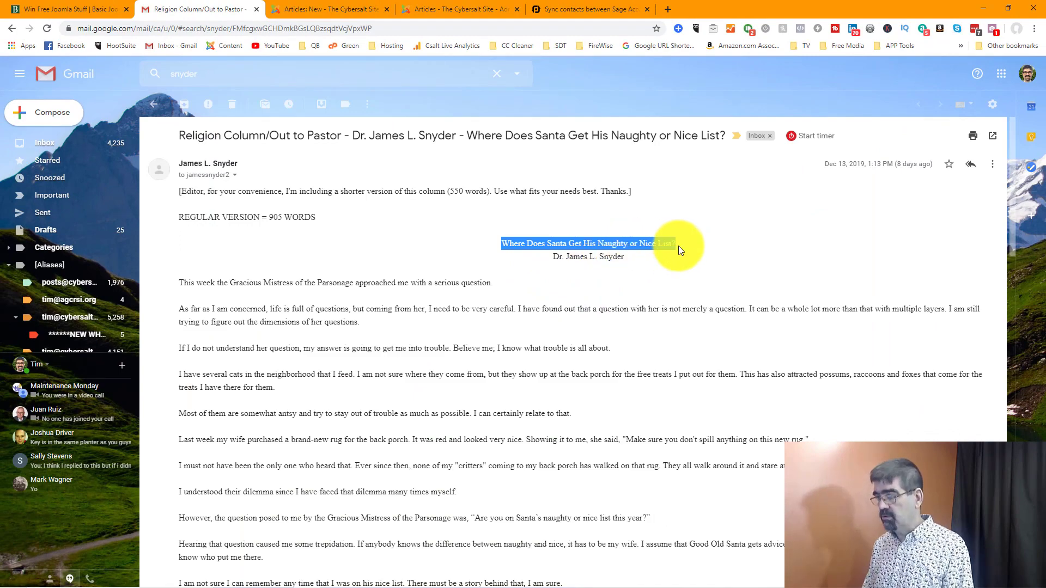
pyautogui.click(300, 293)
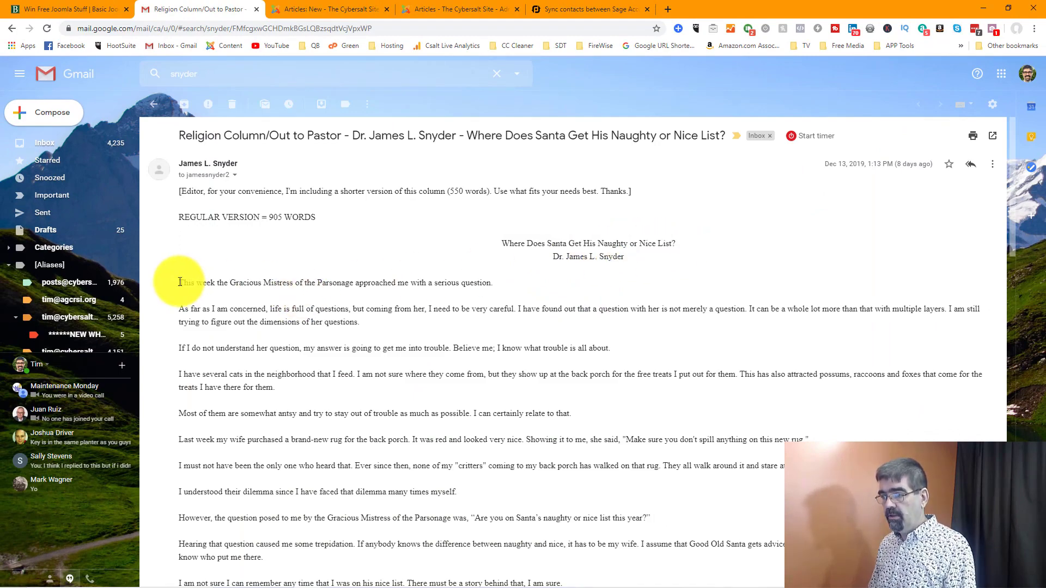
# Step: Copy the regular version's body text from the Gmail message, and insert the copied title line from clipboard history into the new Joomla article's Title
pyautogui.moveTo(180, 282); pyautogui.dragTo(959, 365)
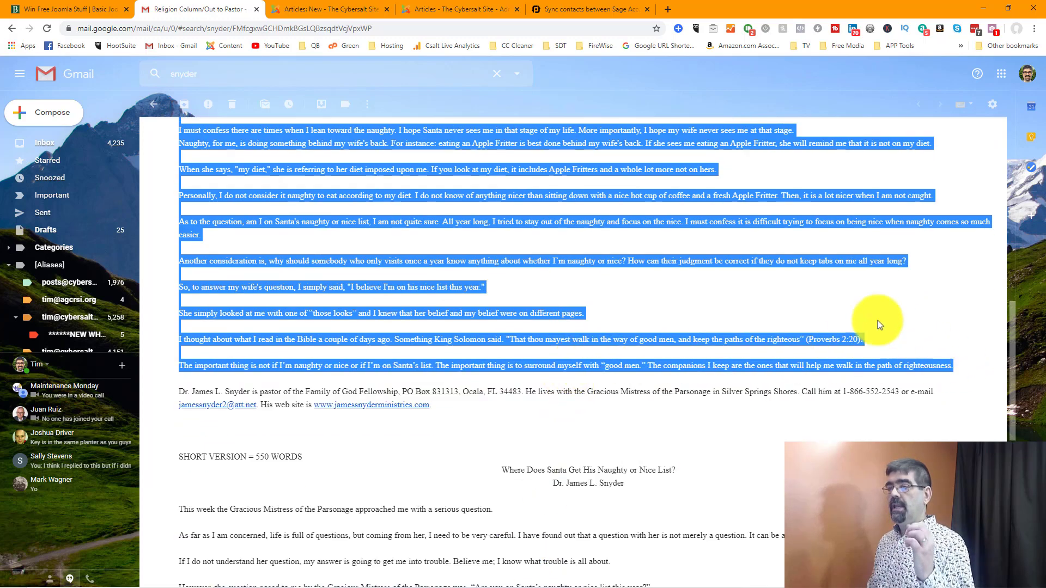
pyautogui.click(307, 10)
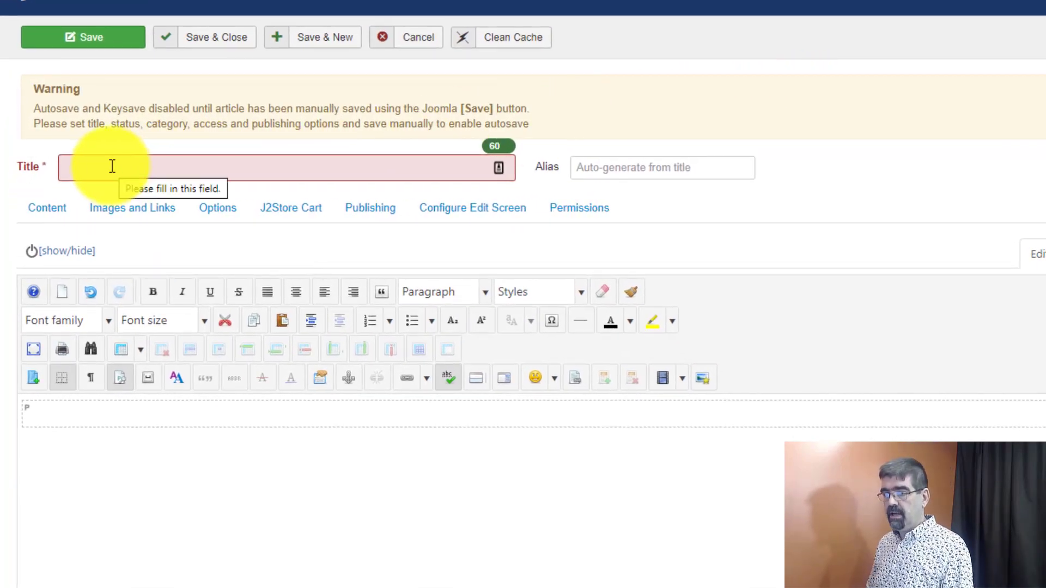
pyautogui.click(112, 166)
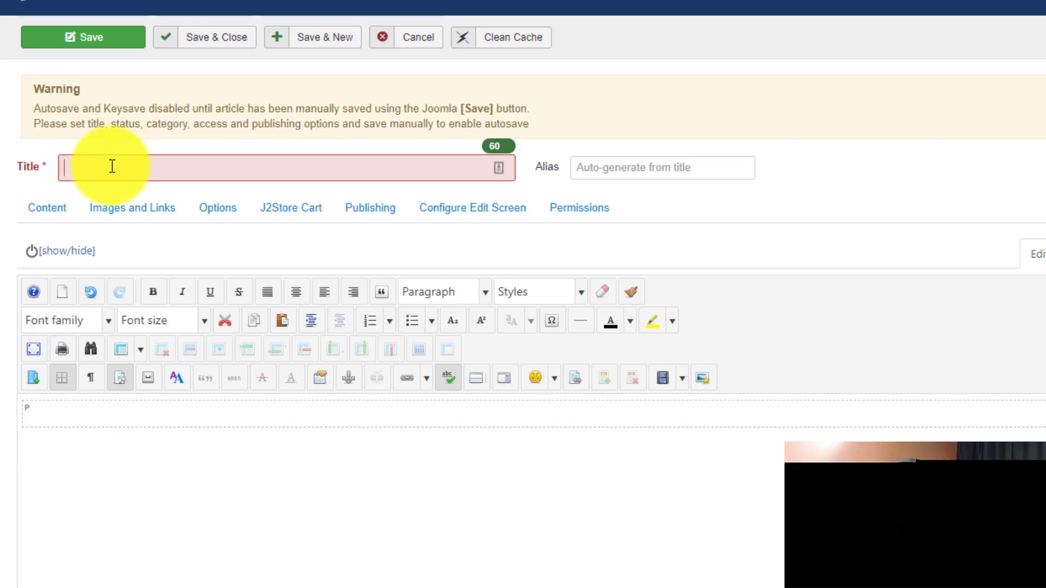
pyautogui.press('super+v')
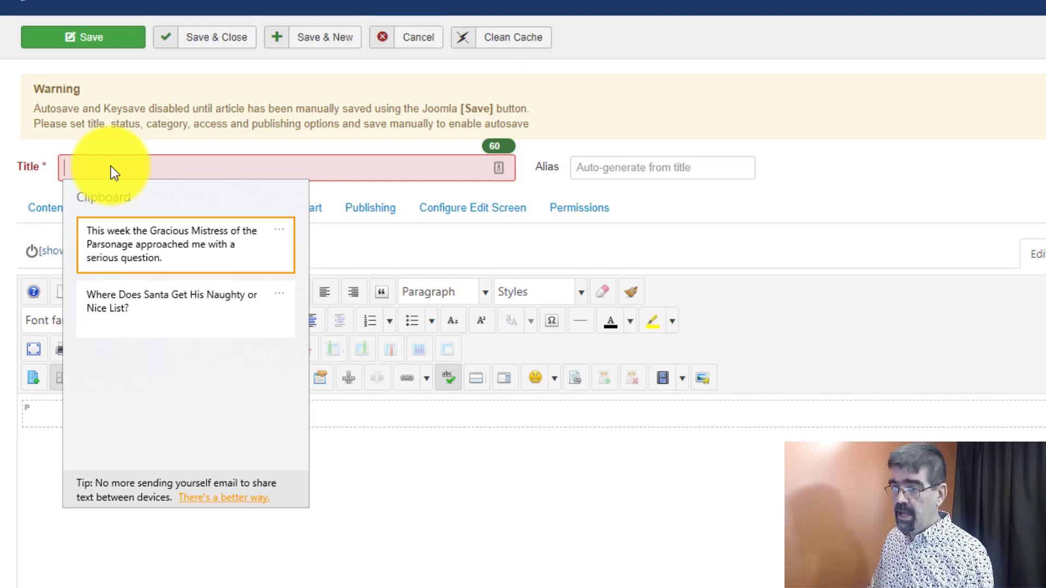
pyautogui.click(131, 307)
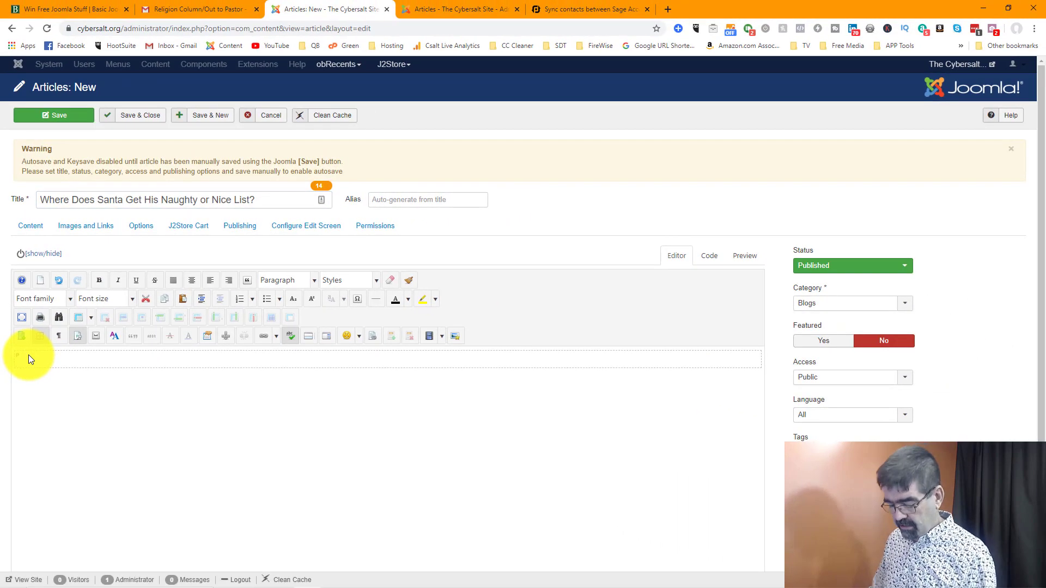
# Step: Insert the copied column body from clipboard history into the article's content area and check it from end to start
pyautogui.press('super+v')
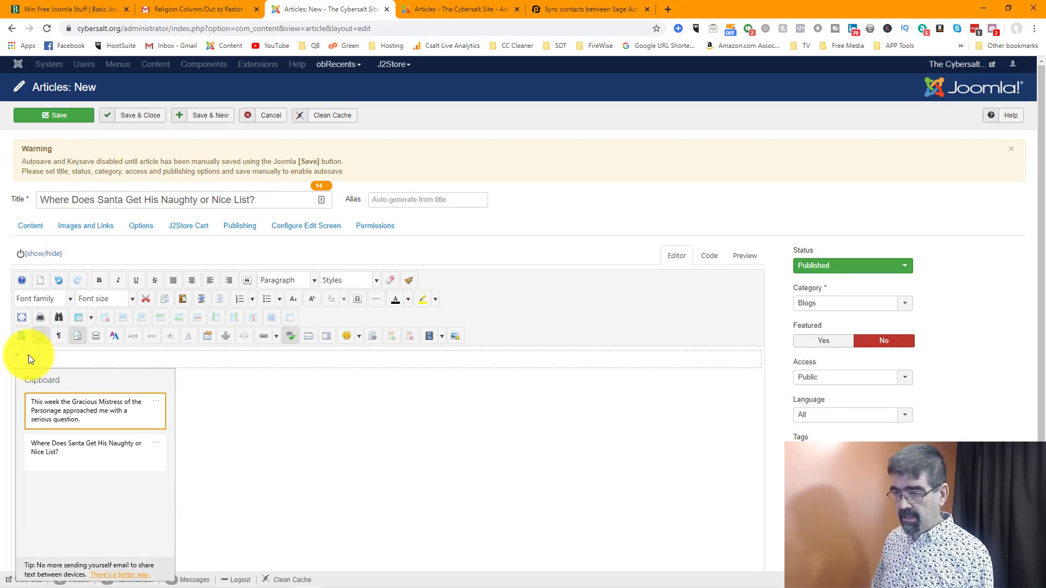
pyautogui.click(71, 403)
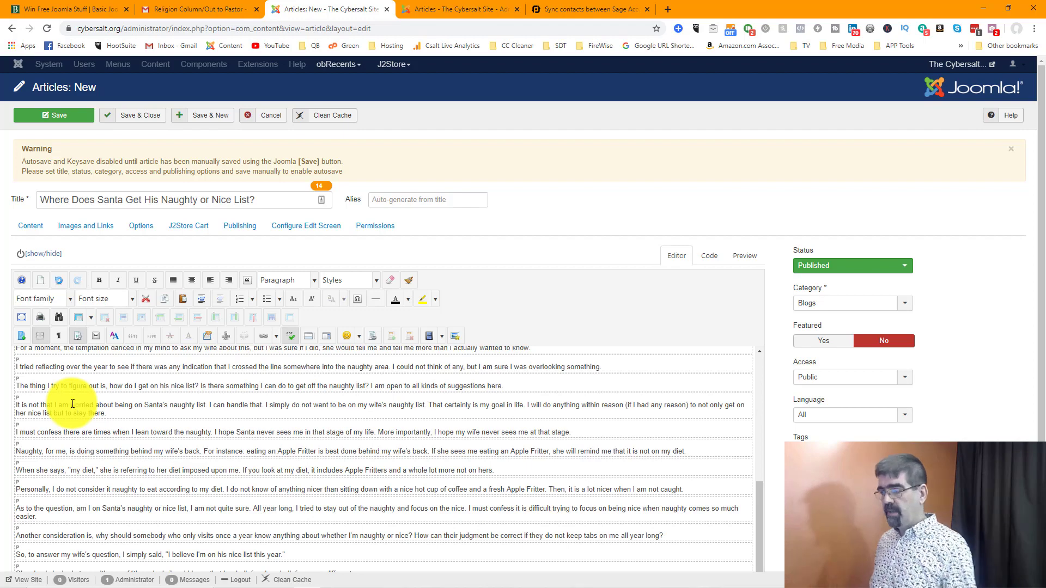
pyautogui.scroll(-2, 776, 173)
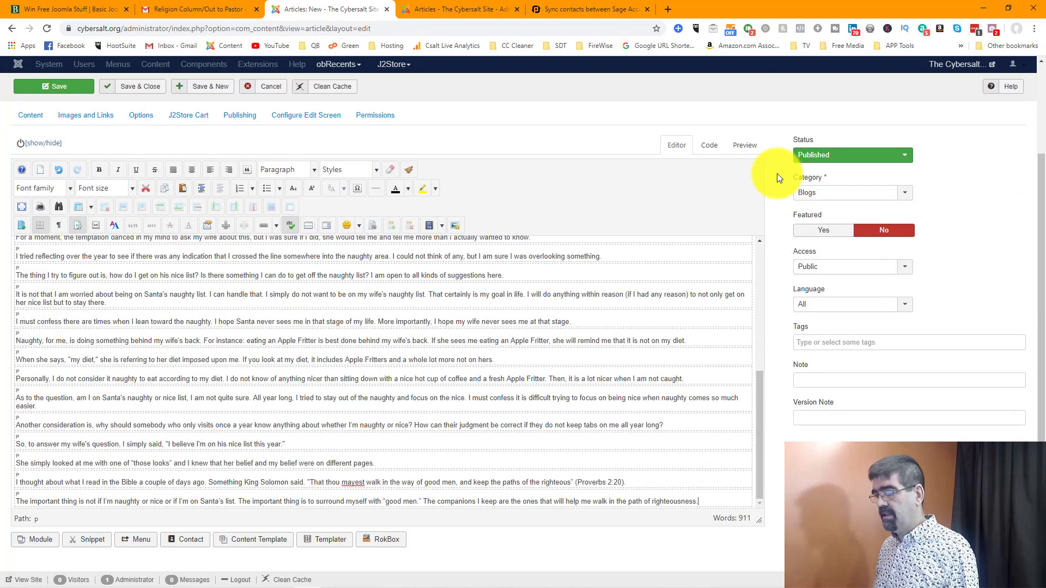
pyautogui.scroll(2, 764, 329)
pyautogui.scroll(5, 764, 261)
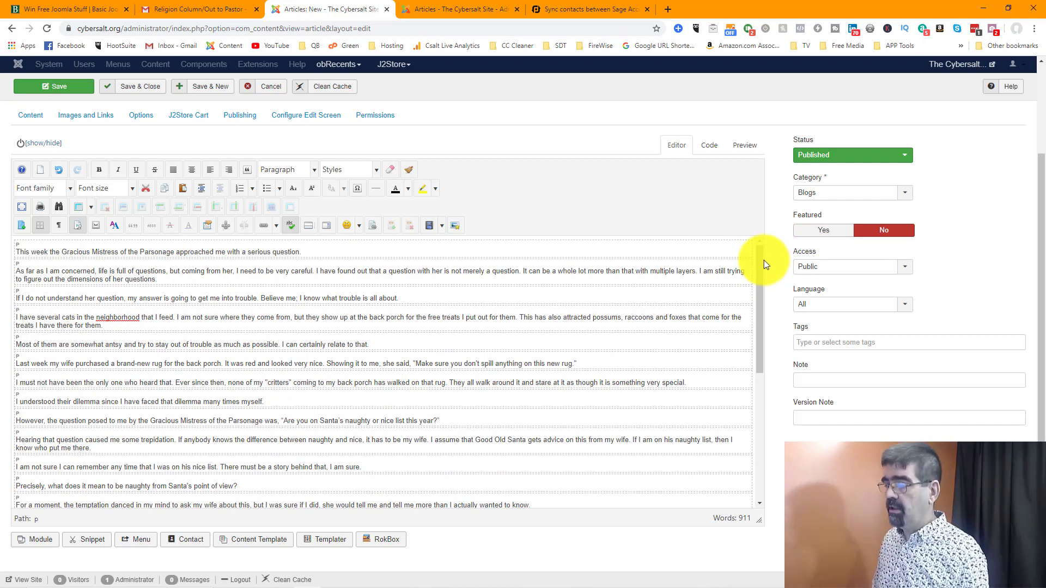
# Step: Open the existing article "Where Does Santa Get His Naughty or Nice List?" from the articles list and look over its content and tags
pyautogui.click(427, 9)
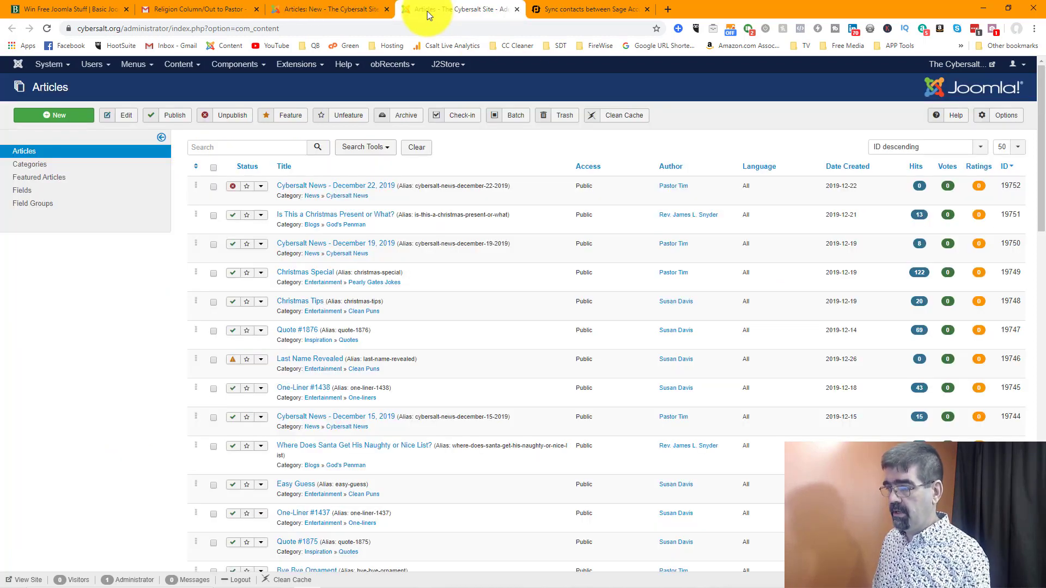
pyautogui.click(323, 445)
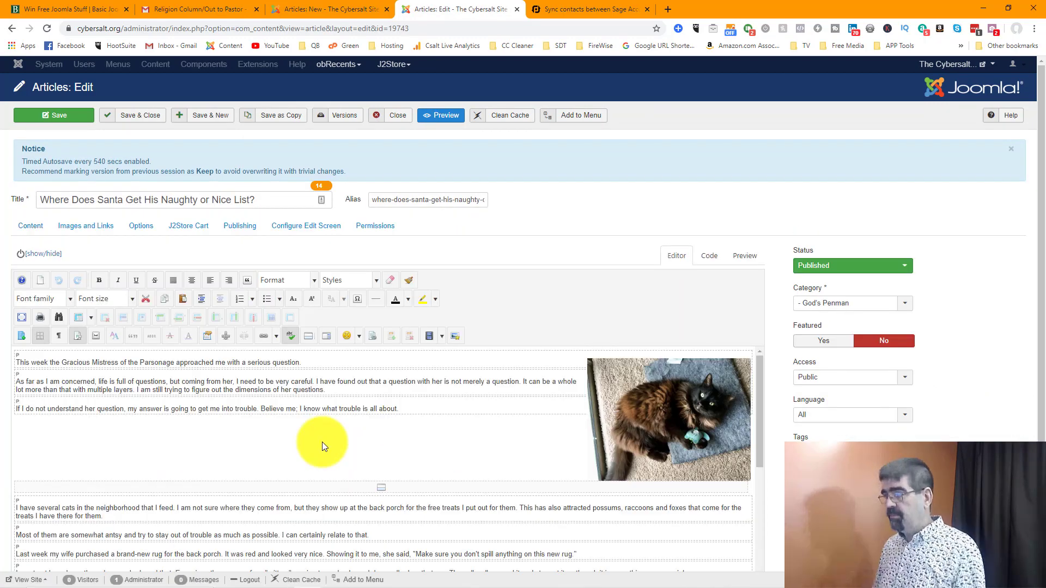
pyautogui.scroll(-2, 322, 442)
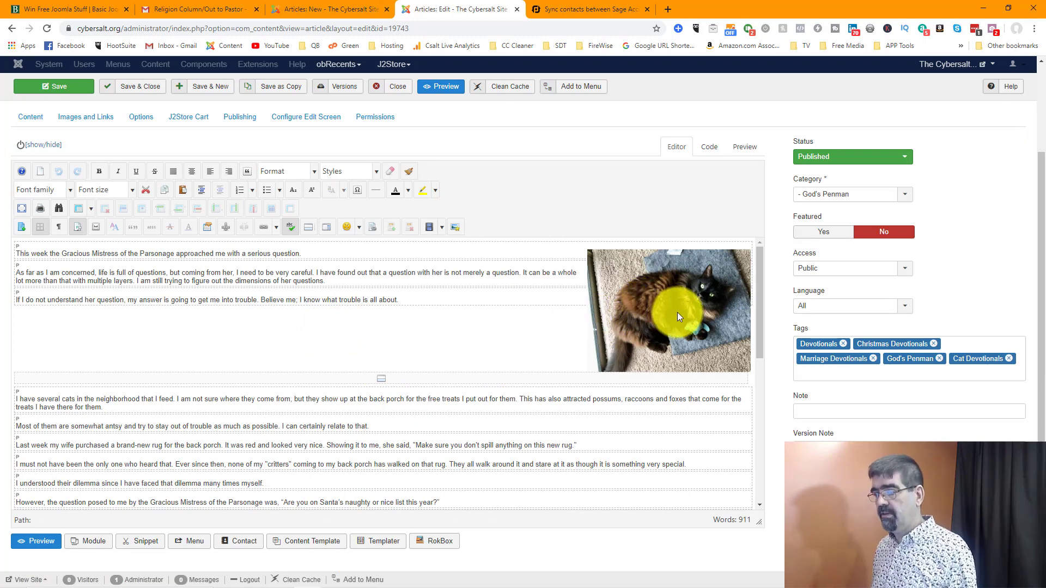
pyautogui.scroll(2, 678, 312)
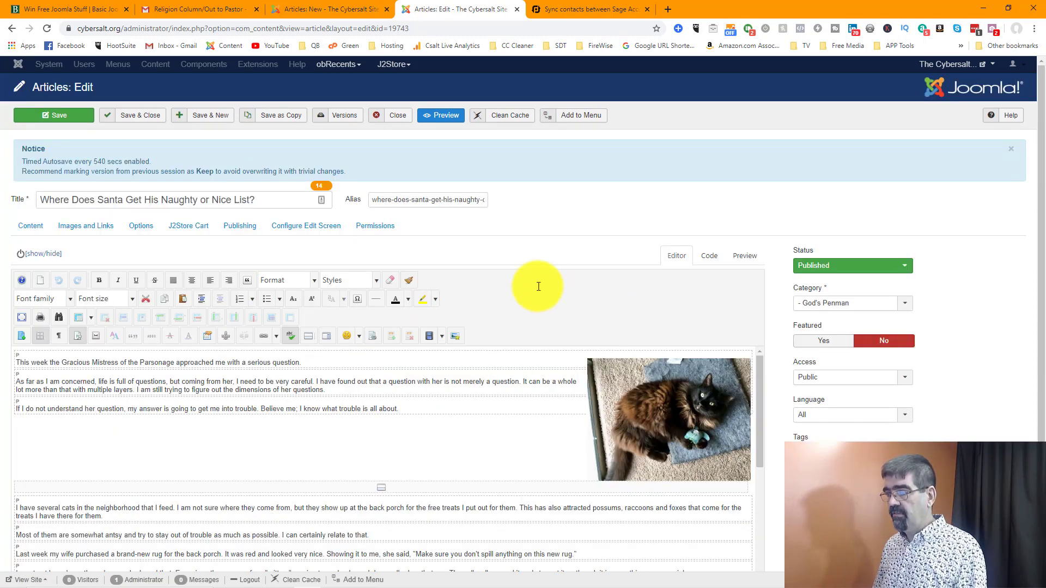
# Step: Show the existing article's publishing details, enlarge the Meta Description box and copy its entire text
pyautogui.click(242, 235)
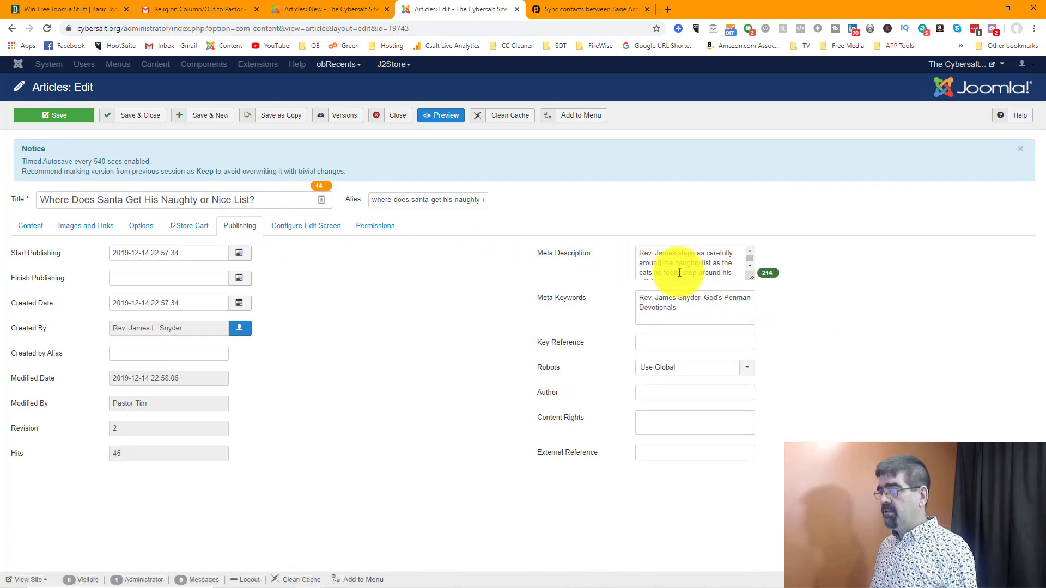
pyautogui.moveTo(751, 279); pyautogui.dragTo(794, 362)
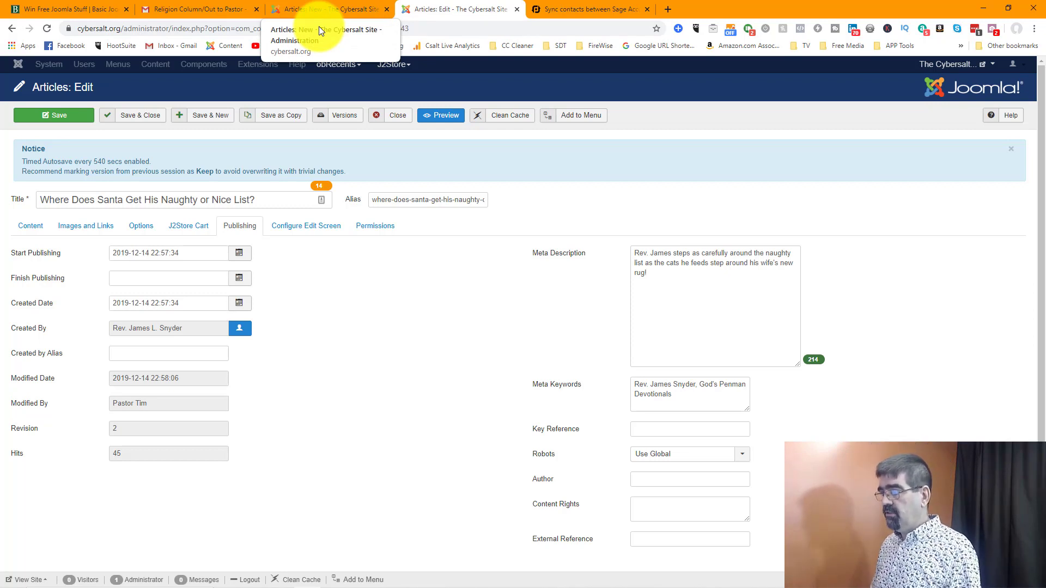
pyautogui.moveTo(649, 272); pyautogui.dragTo(632, 252)
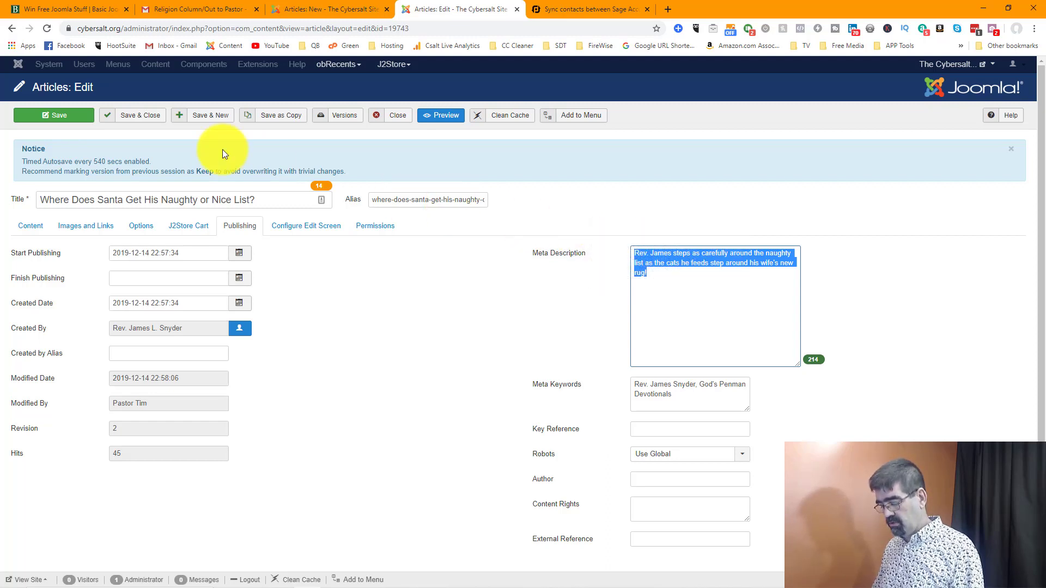
pyautogui.rightClick(689, 262)
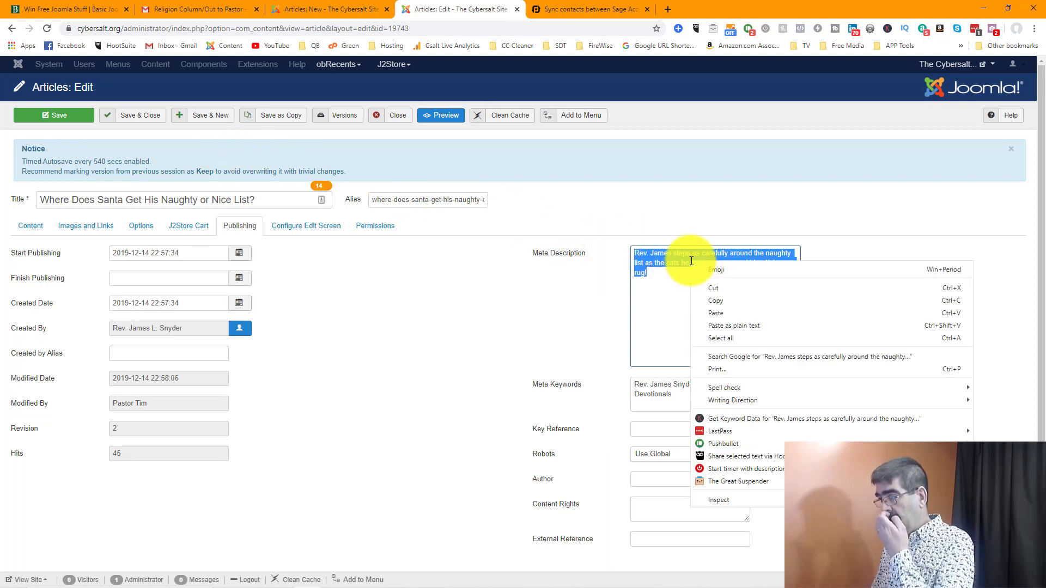
pyautogui.click(732, 299)
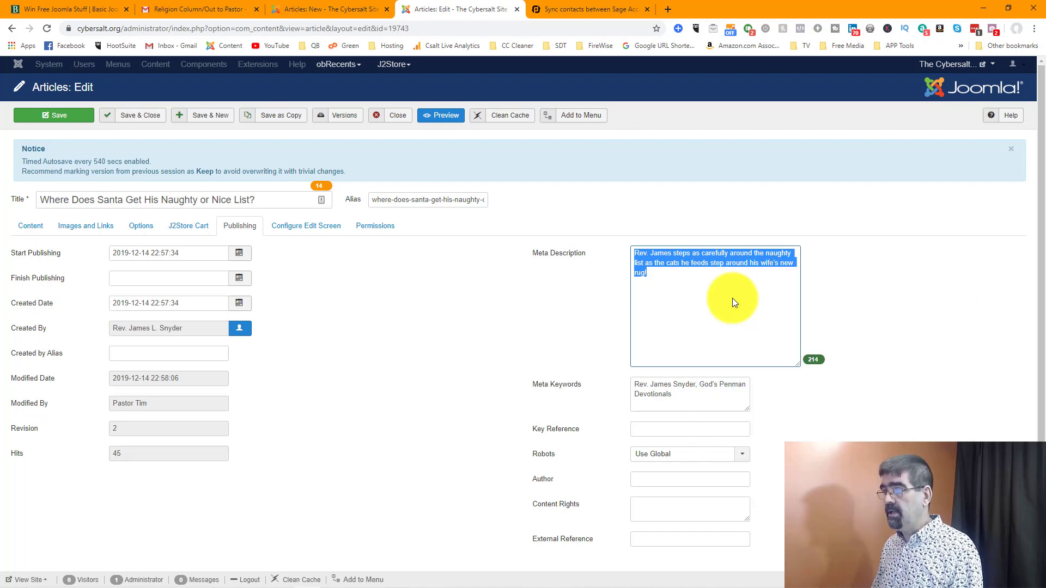
# Step: Open the live website page of the article "Where Does Santa Get His Naughty or Nice List?"
pyautogui.click(965, 65)
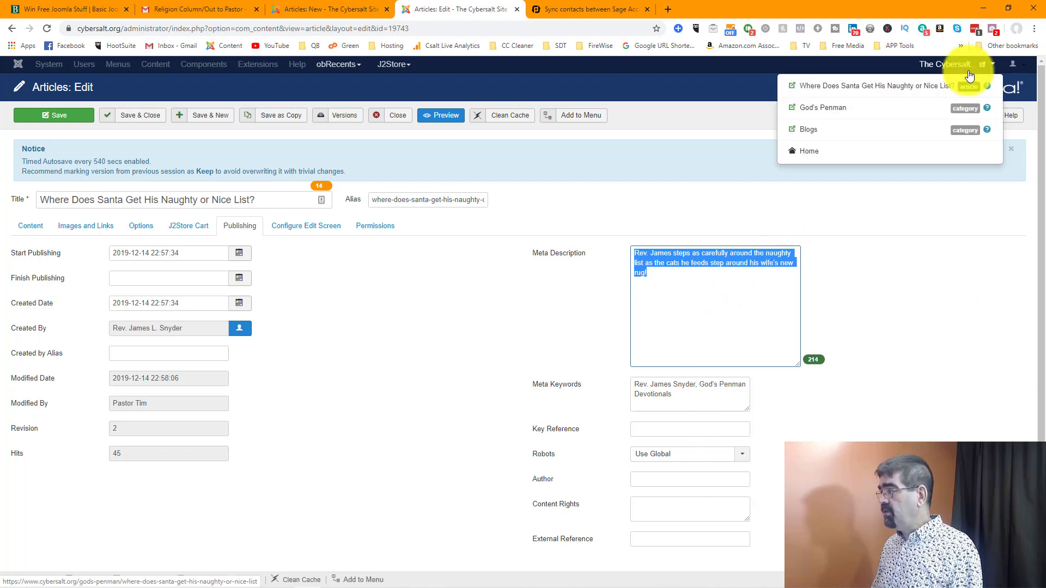
pyautogui.click(967, 83)
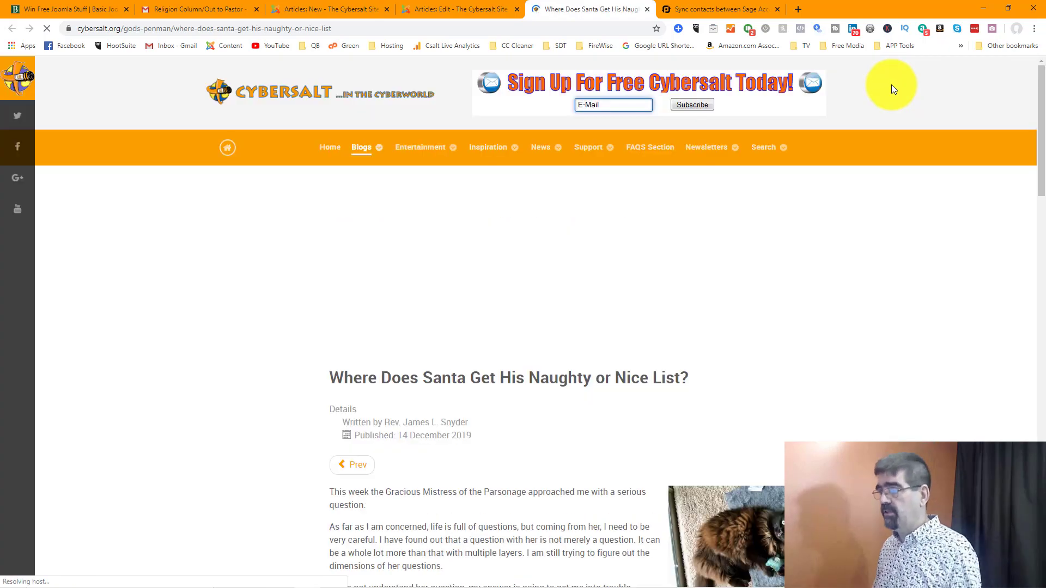
pyautogui.scroll(-5, 891, 84)
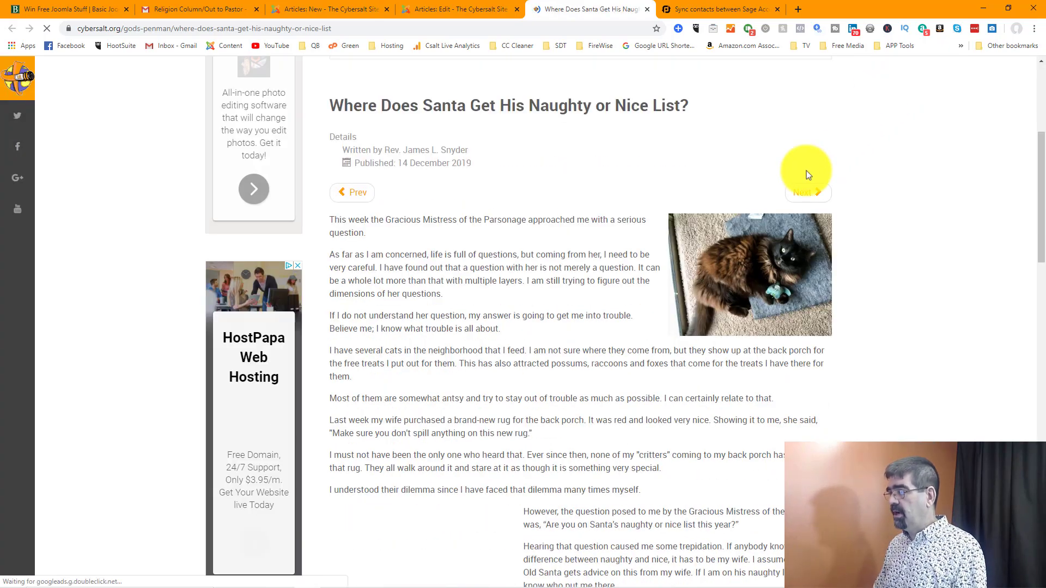
# Step: Open the article's cat photo in its own tab, and copy the URLs of cat-mat.jpg and of the live article page
pyautogui.rightClick(721, 261)
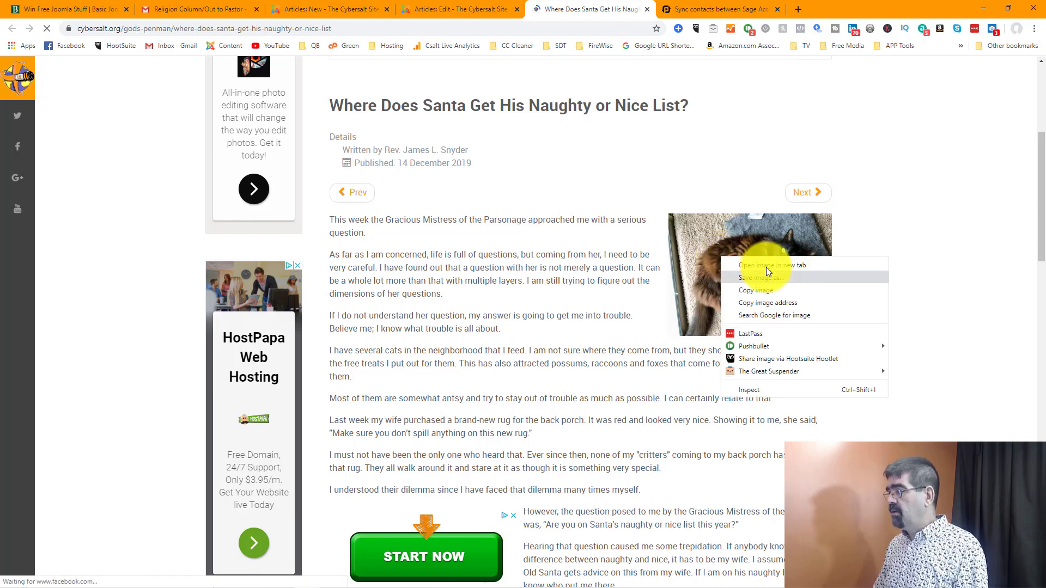
pyautogui.click(766, 265)
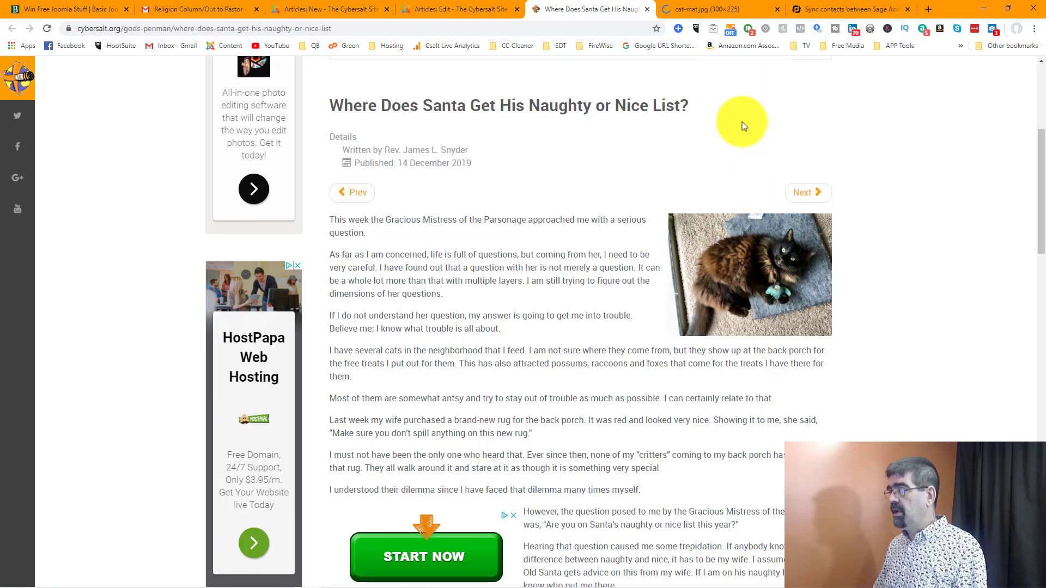
pyautogui.click(708, 9)
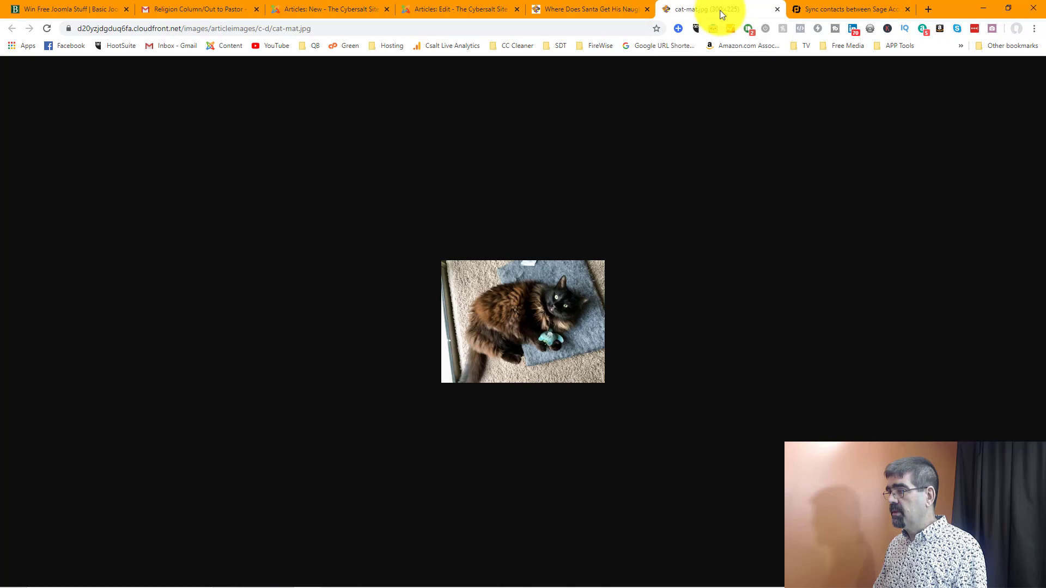
pyautogui.click(367, 27)
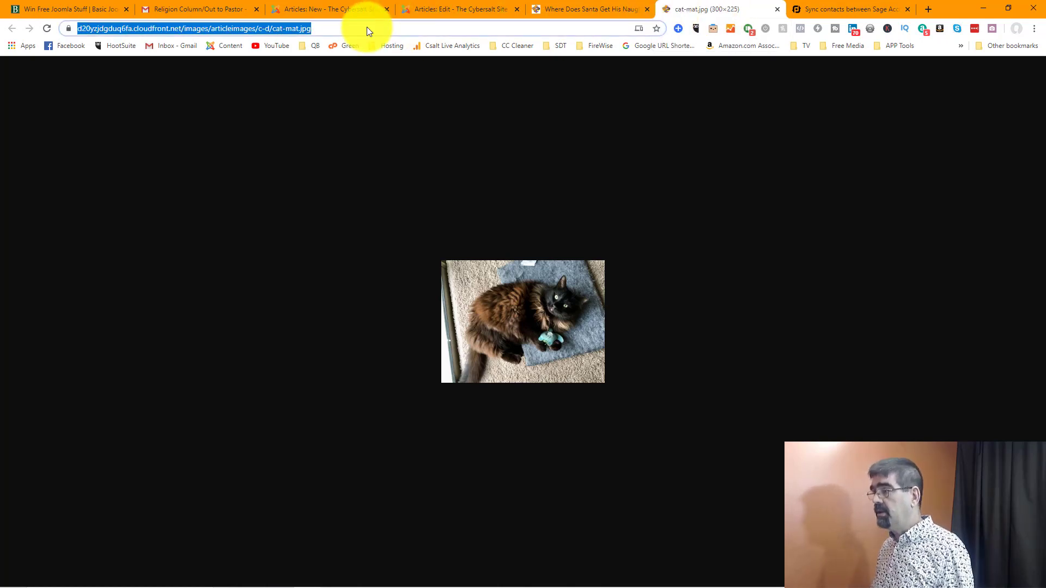
pyautogui.click(583, 9)
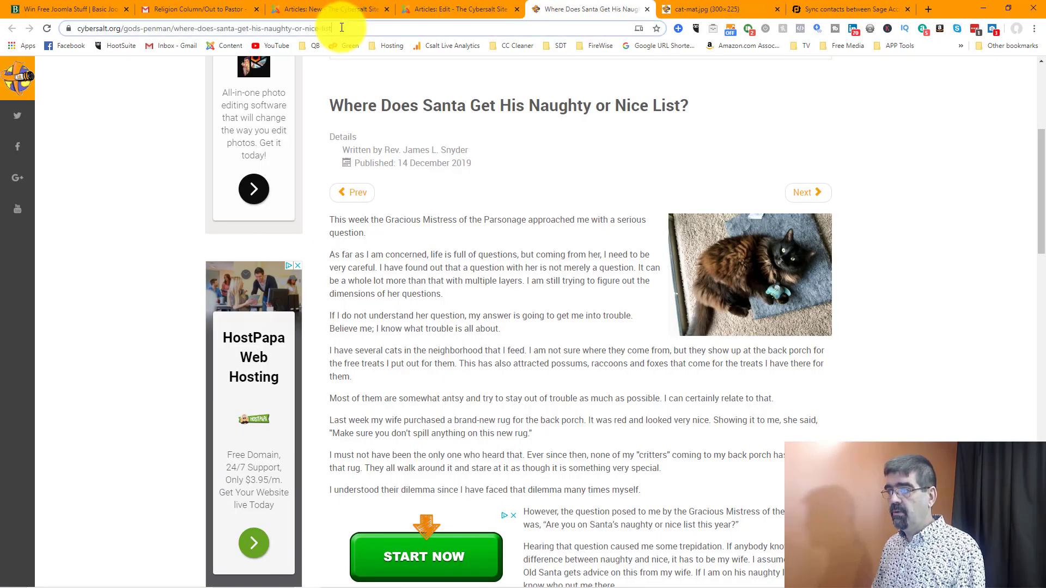
pyautogui.moveTo(342, 27); pyautogui.dragTo(70, 28)
pyautogui.press('super+c')
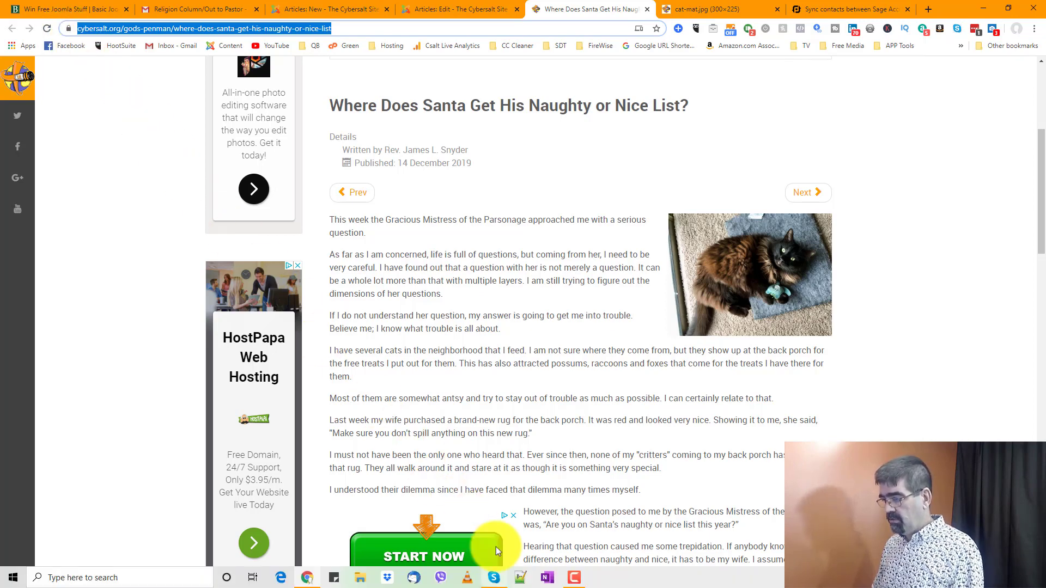
# Step: Switch to Notepad++, create a new document and insert the copied meta description from clipboard history on line 3
pyautogui.click(520, 578)
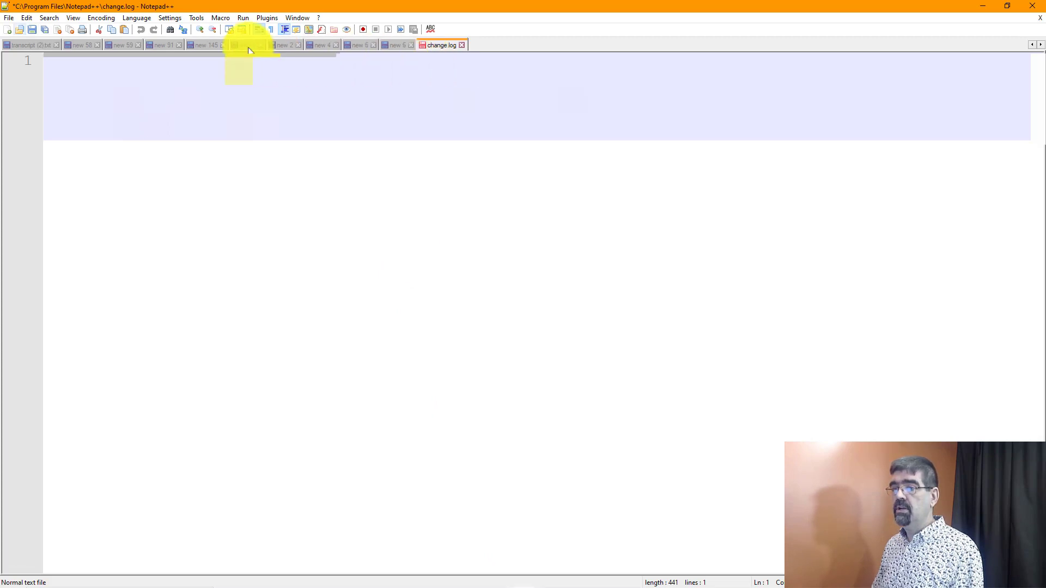
pyautogui.click(7, 29)
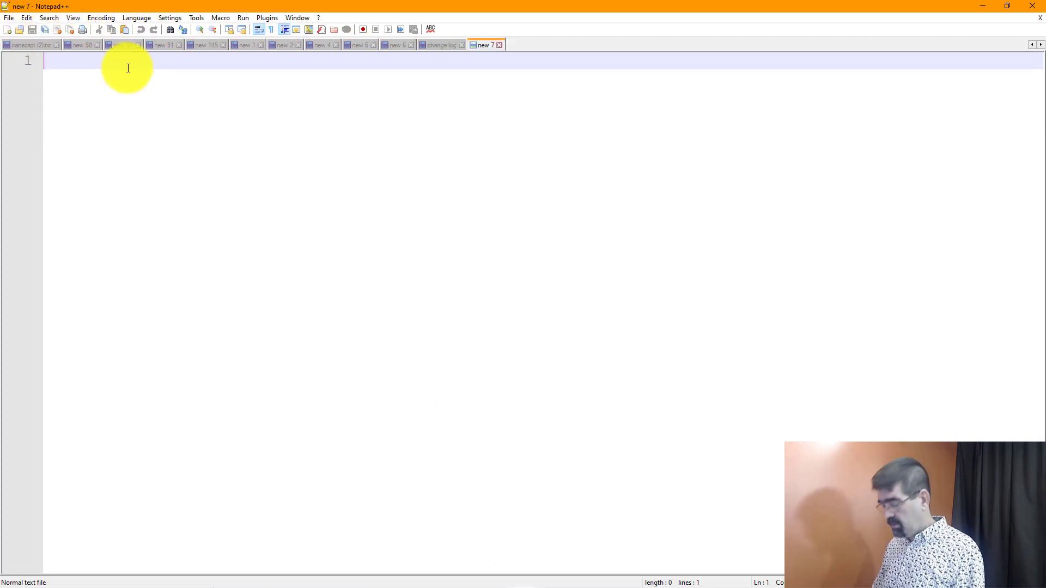
pyautogui.press('Return')
pyautogui.press('Return')
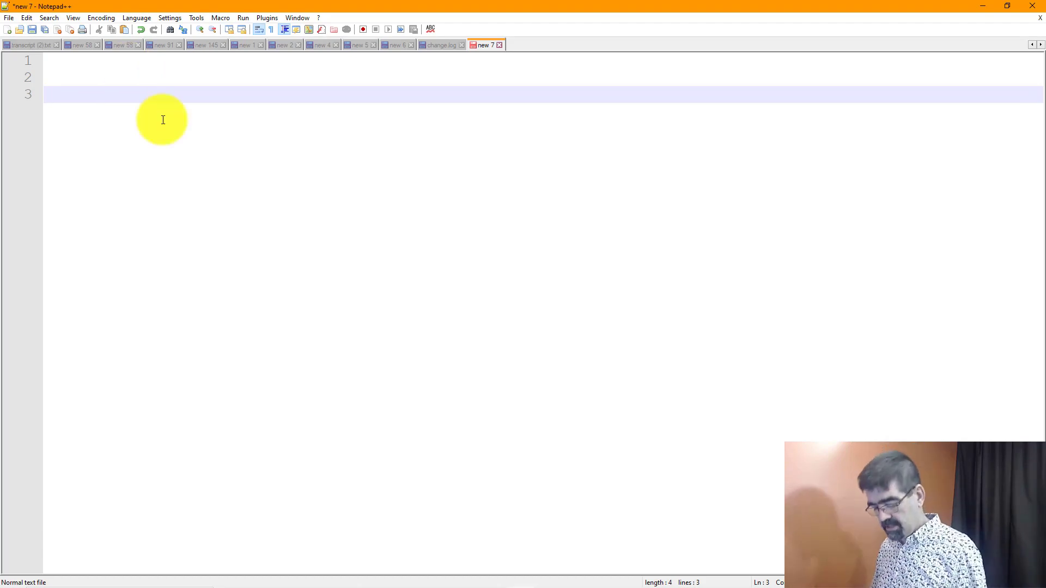
pyautogui.press('super+v')
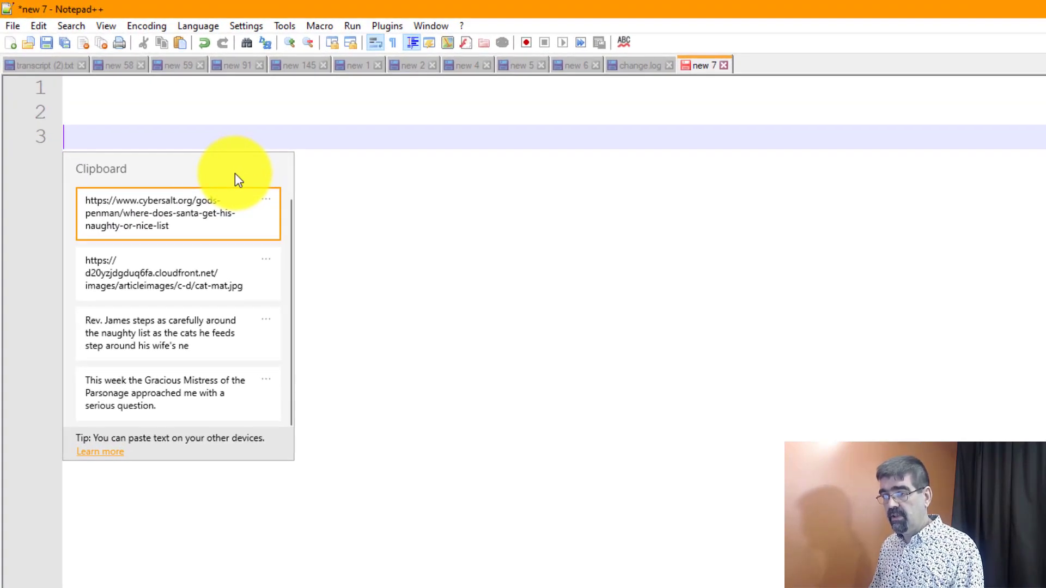
pyautogui.click(142, 330)
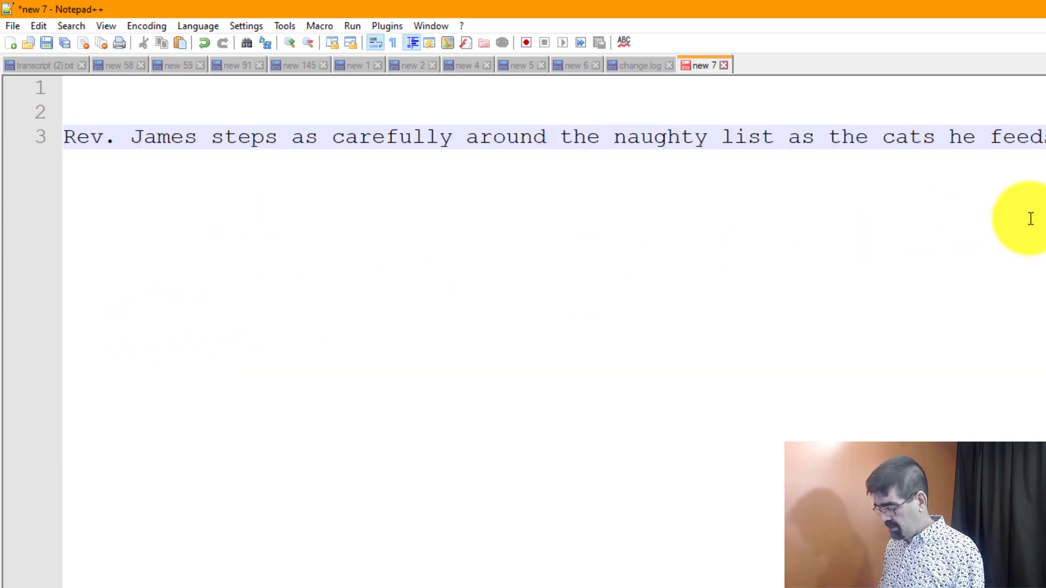
# Step: Insert the cat-mat.jpg image URL from clipboard history on line 6, below the meta description
pyautogui.press('Return')
pyautogui.press('Return')
pyautogui.press('Return')
pyautogui.press('super')
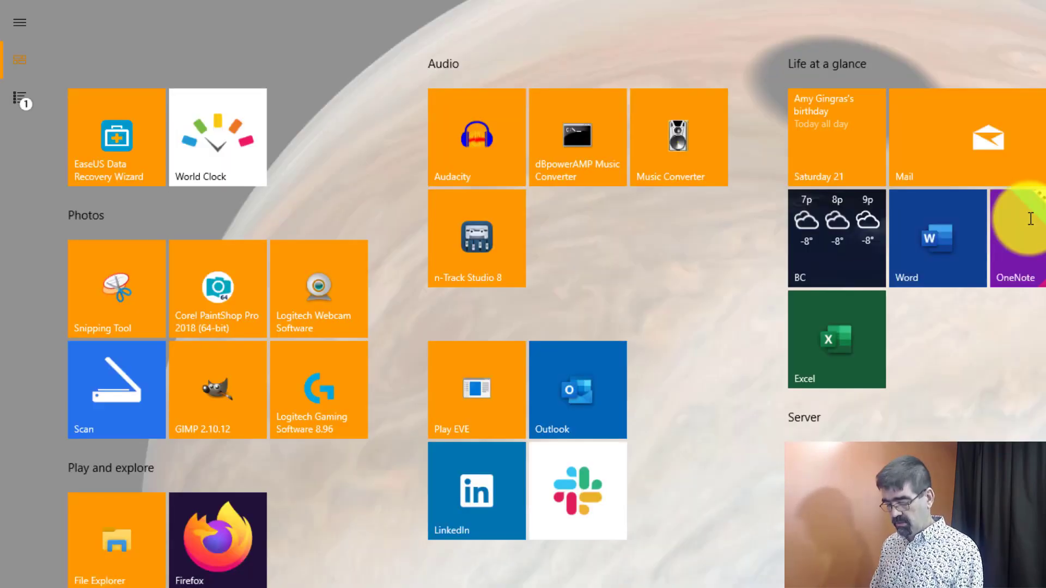
pyautogui.press('super')
pyautogui.press('super+v')
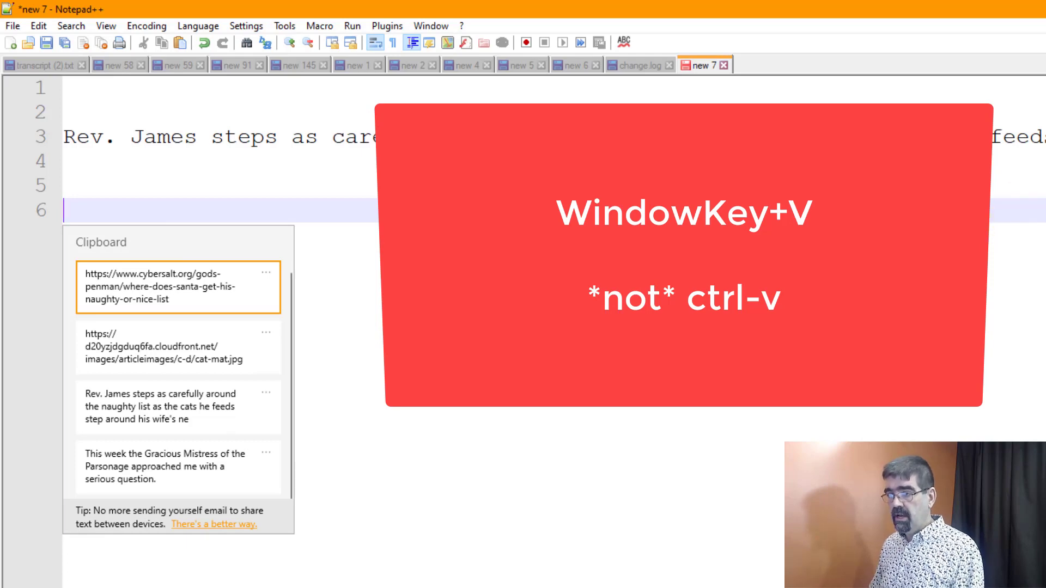
pyautogui.click(210, 339)
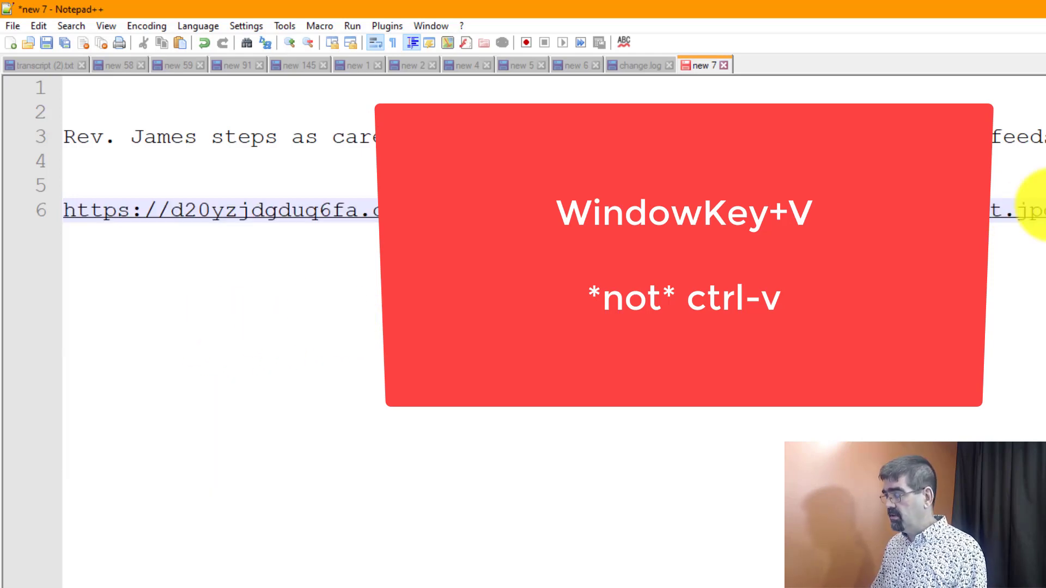
# Step: Insert the live article page's URL from clipboard history on line 9, below the image URL
pyautogui.press('Return')
pyautogui.press('Return')
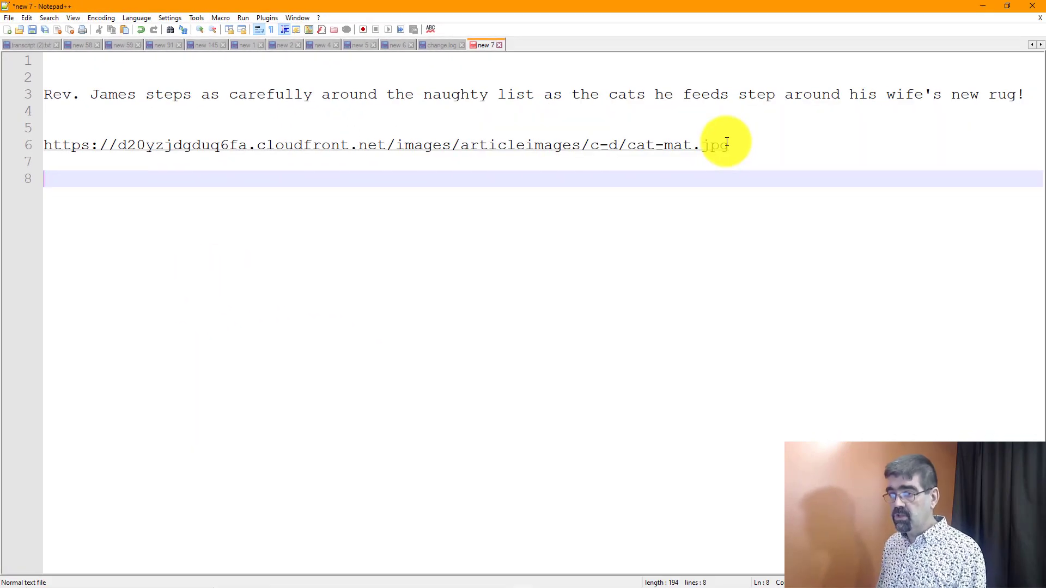
pyautogui.press('Return')
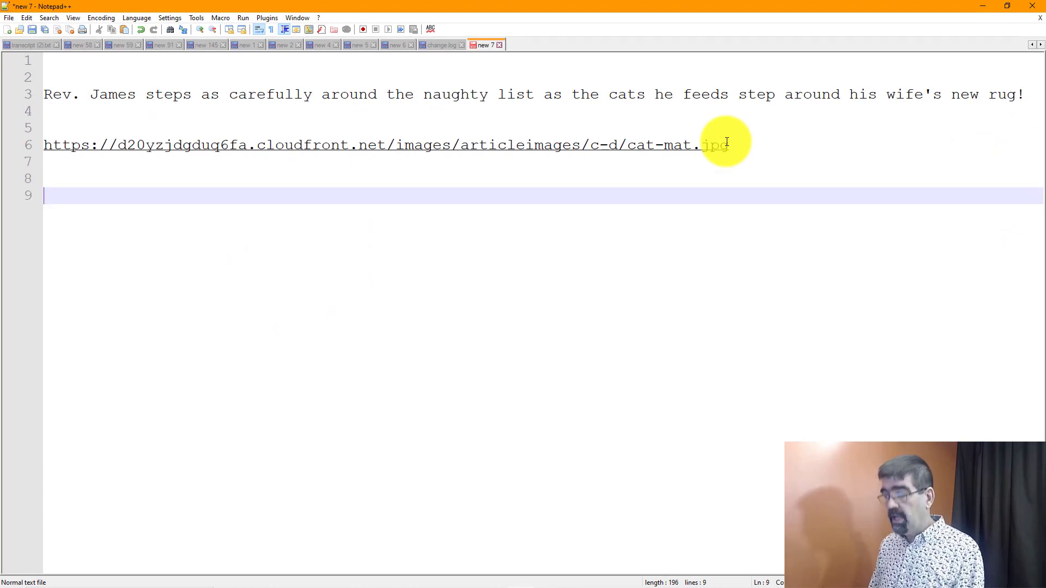
pyautogui.press('super+v')
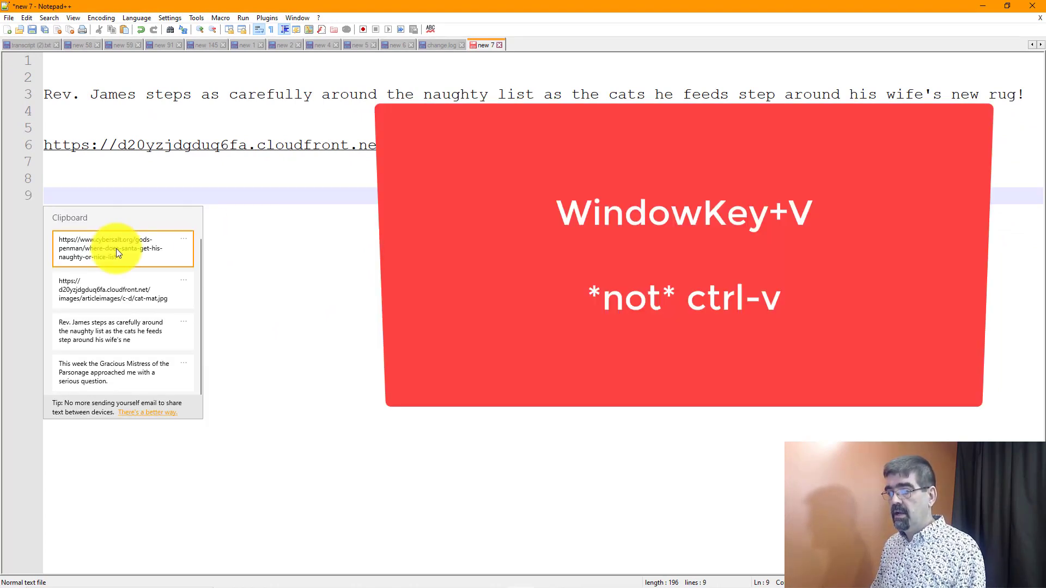
pyautogui.click(116, 249)
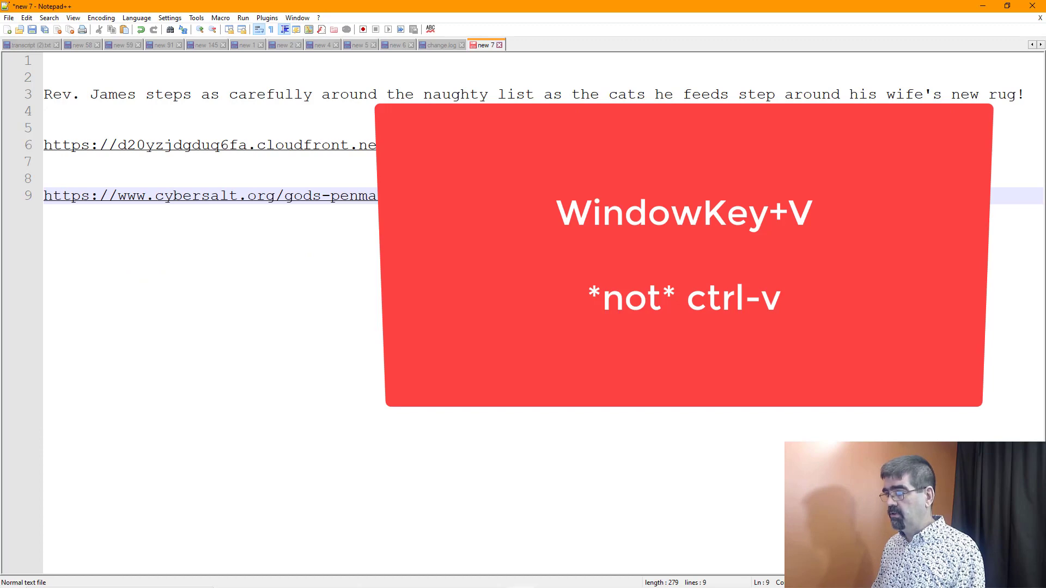